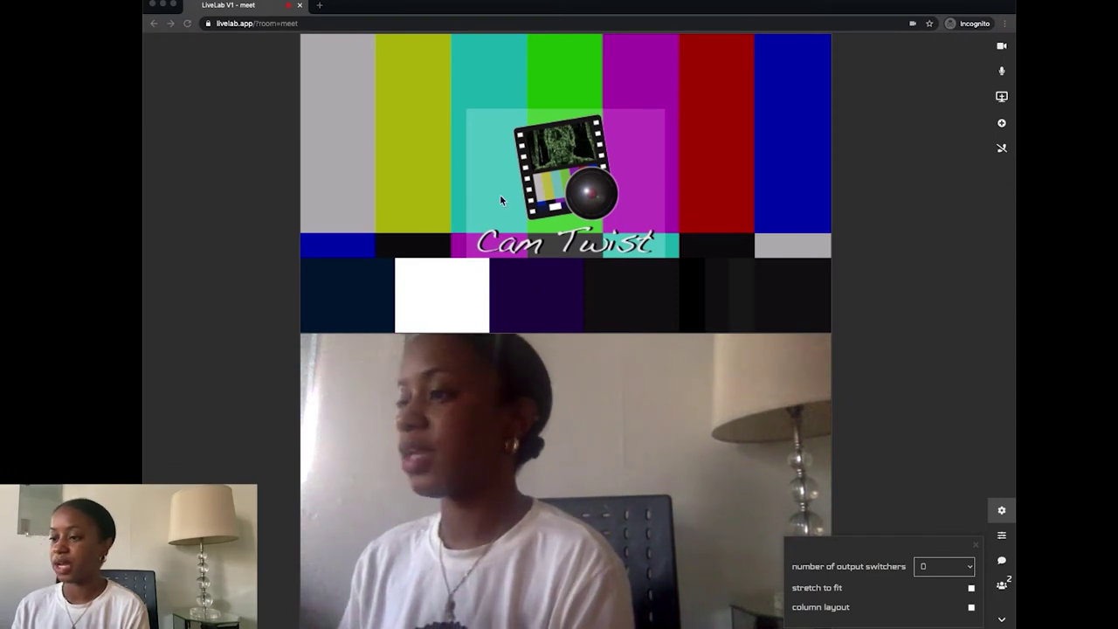
Step: Open the colour-bar test feed in its own window, reposition that window, and close it
click(449, 234)
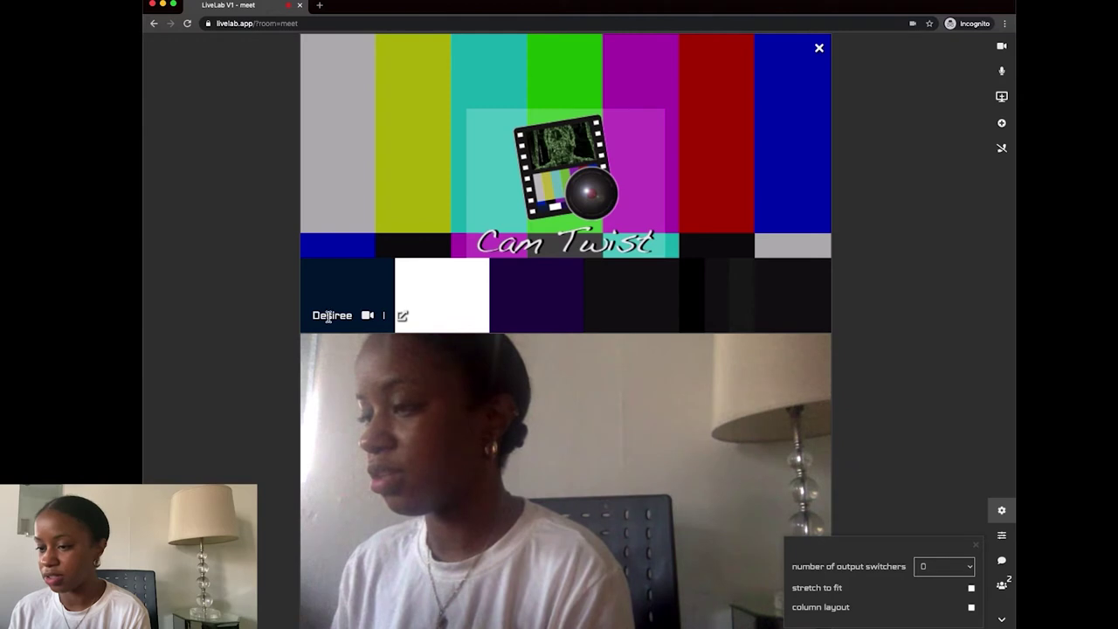
click(404, 318)
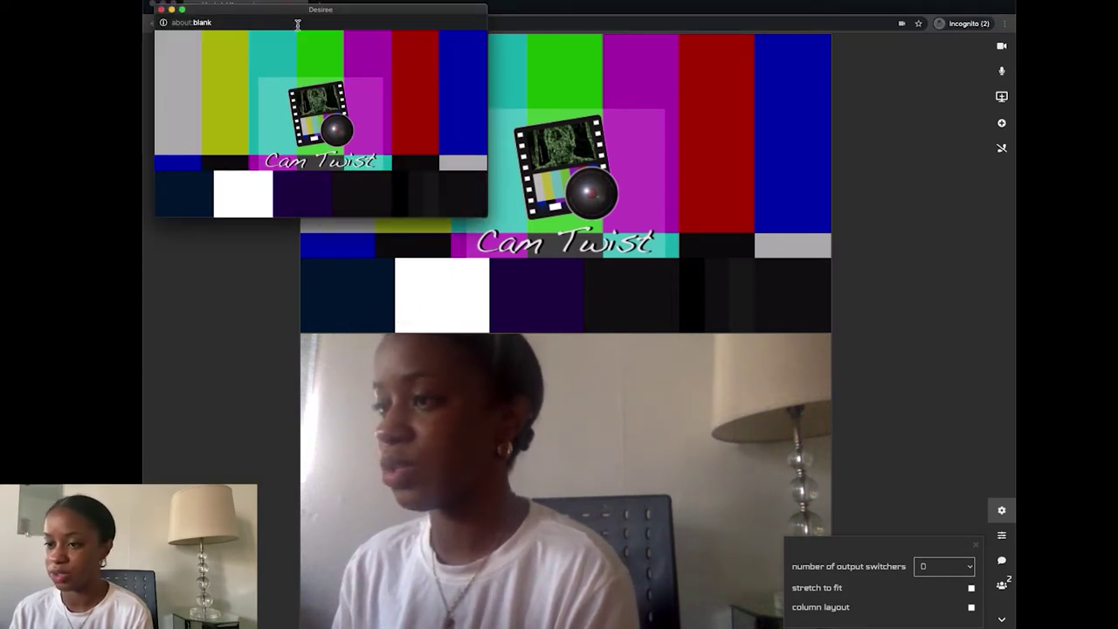
drag(303, 15, 359, 42)
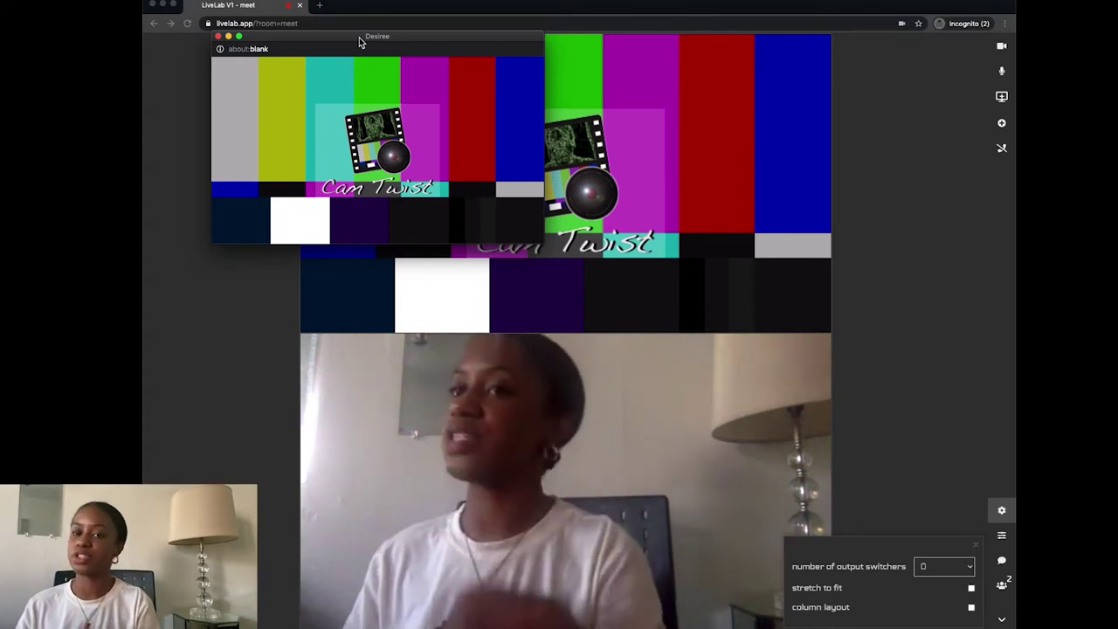
click(218, 37)
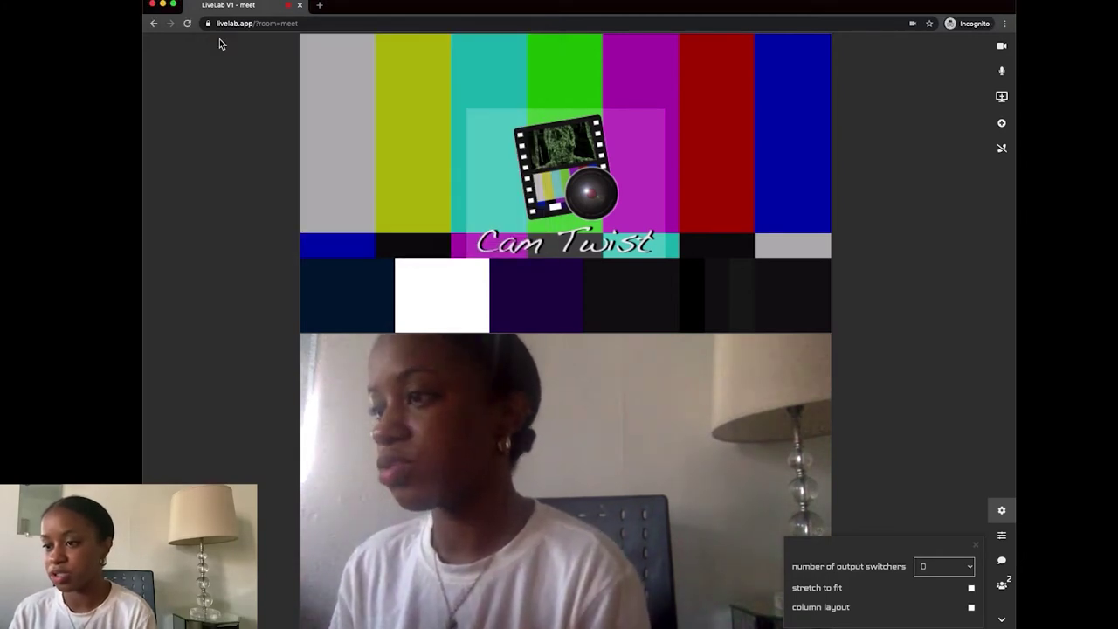
Step: Open the webcam feed in its own window, enlarge and close it, and reopen and close it once more
mouse_move(422, 484)
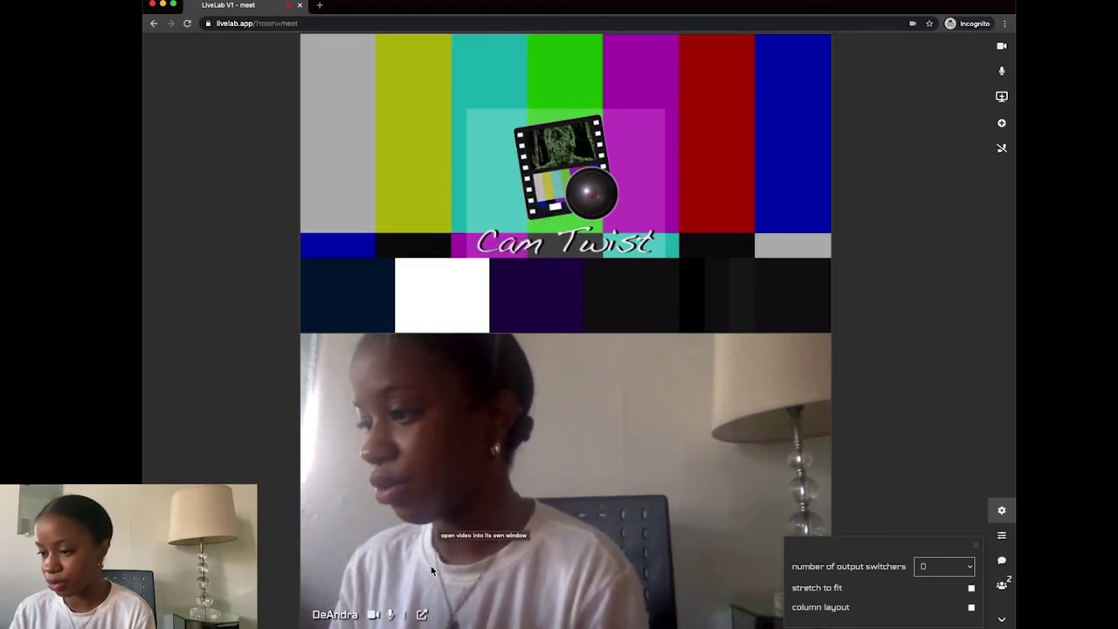
click(423, 616)
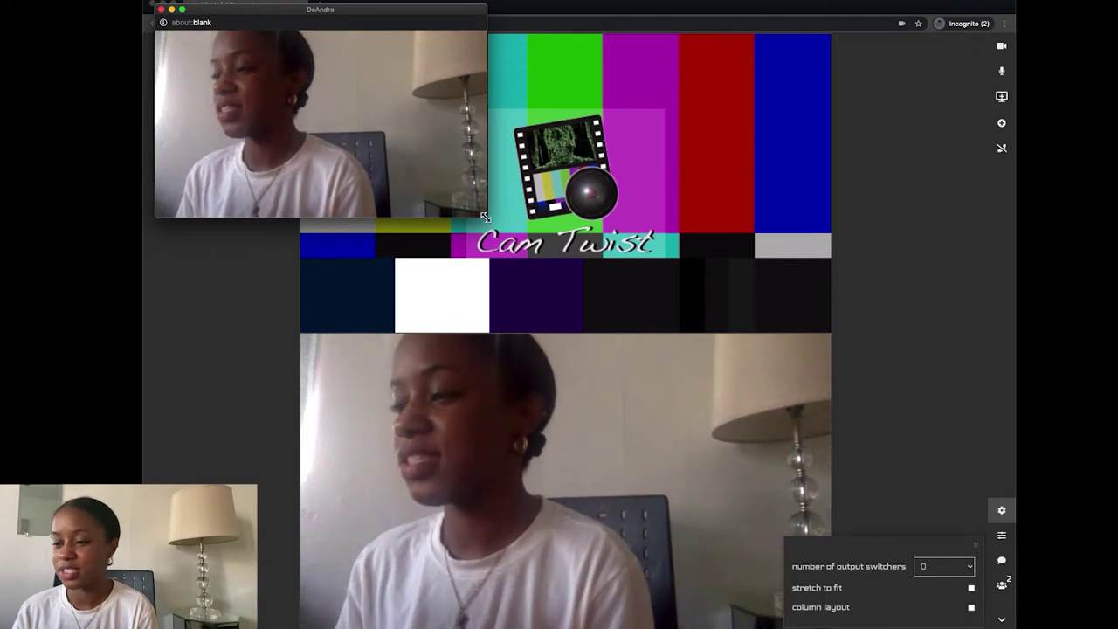
drag(486, 216, 587, 386)
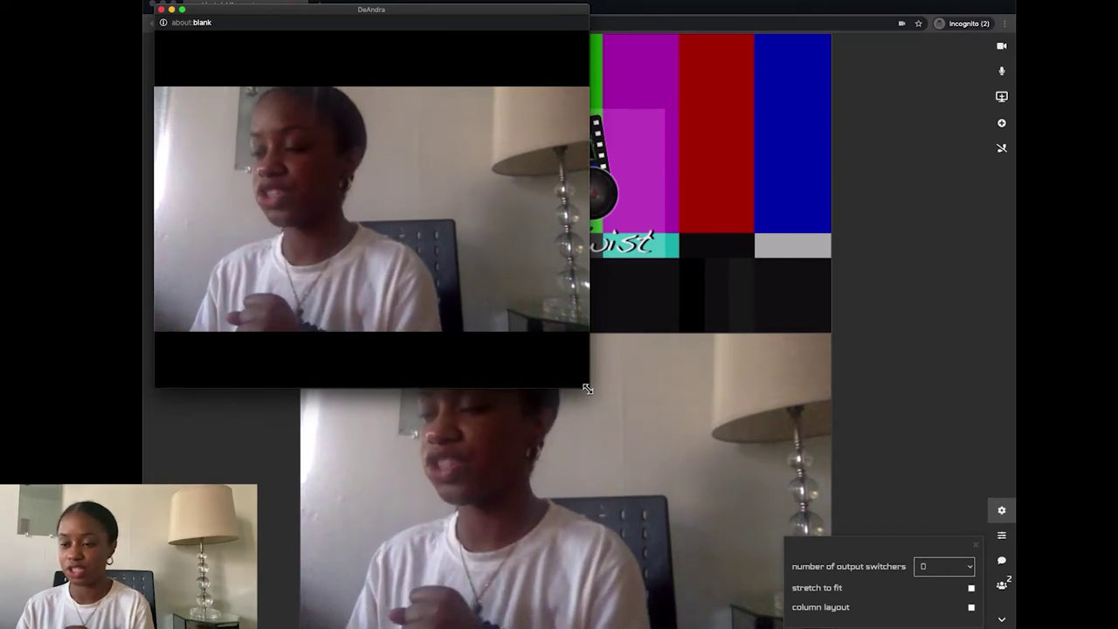
drag(587, 388, 593, 397)
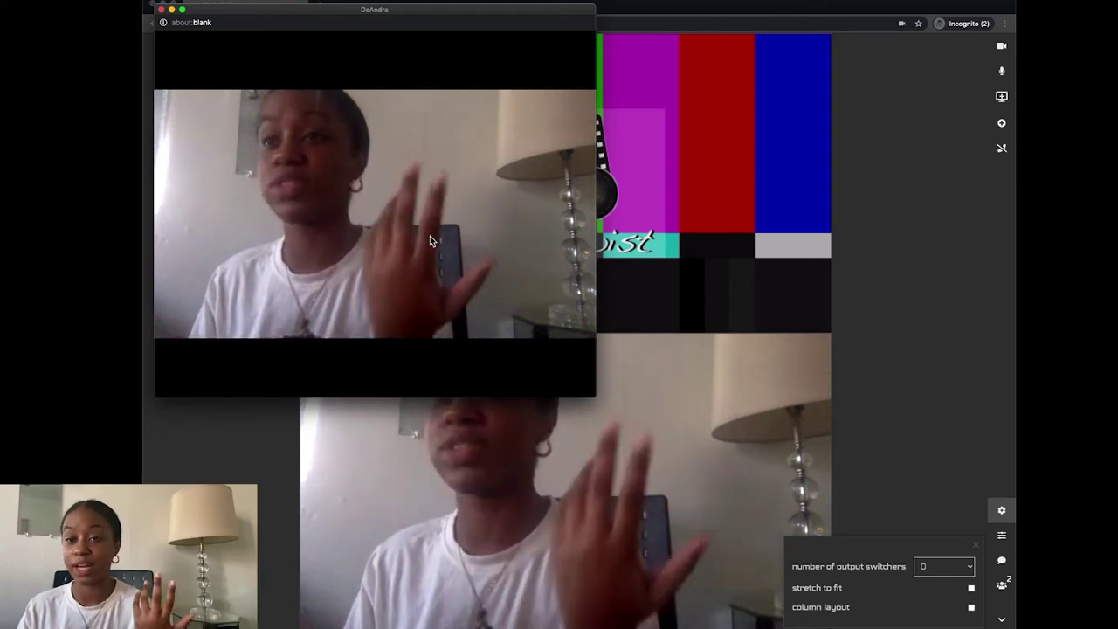
click(161, 10)
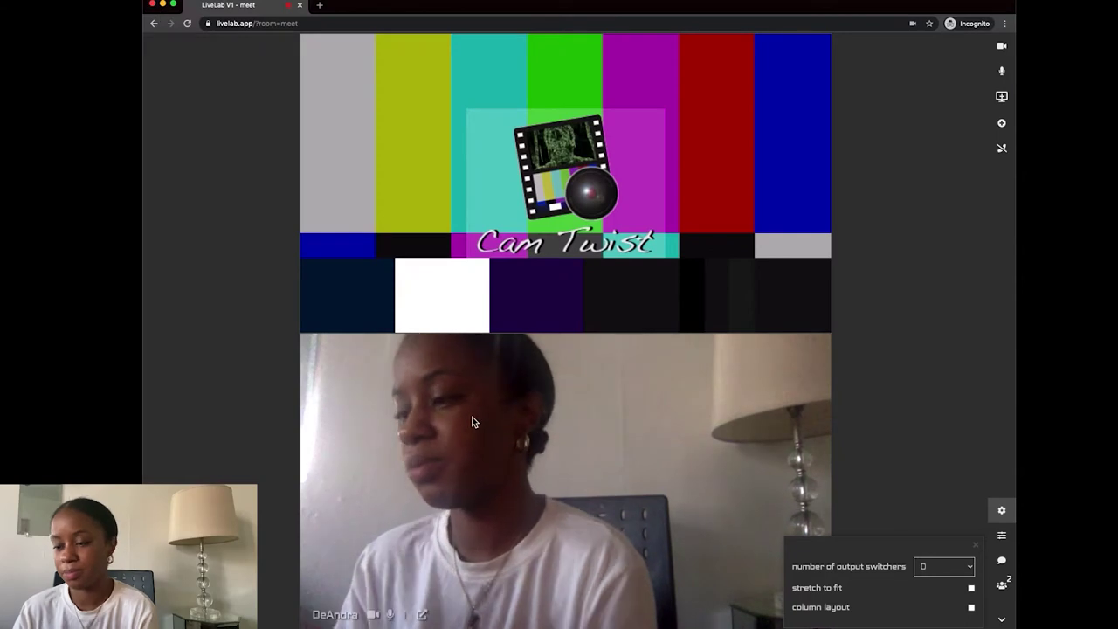
click(423, 617)
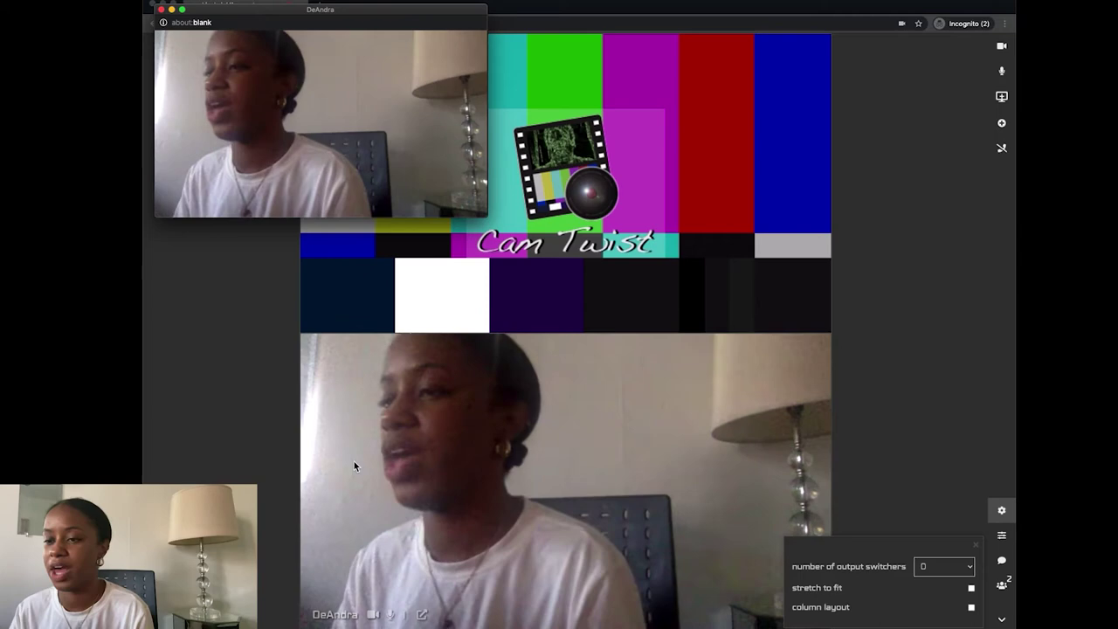
click(161, 10)
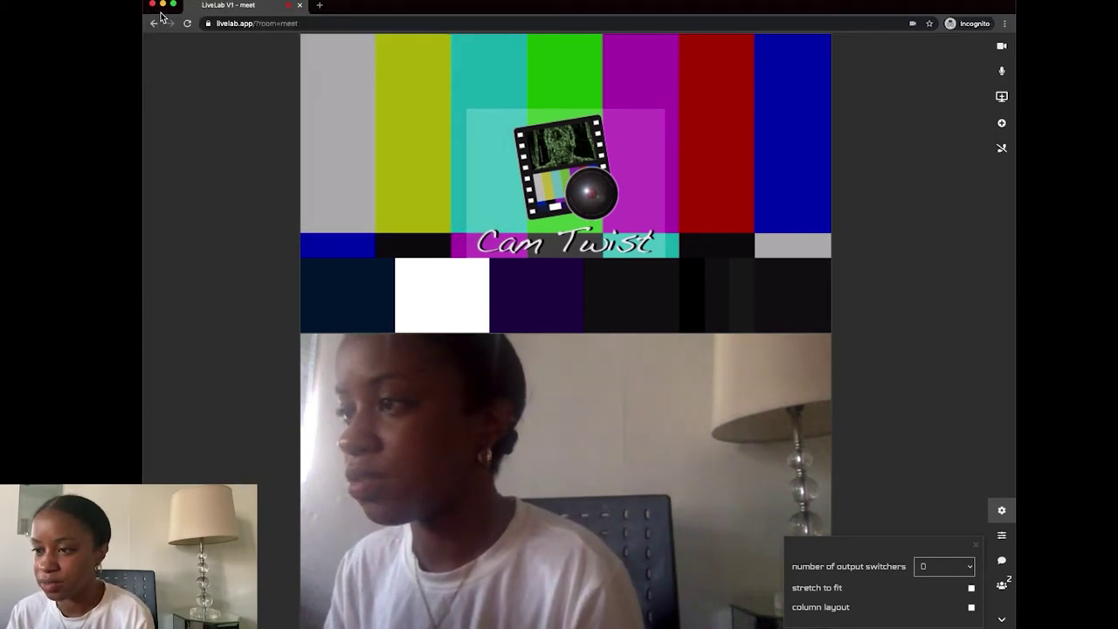
Step: Enable the column layout and set the number of output switchers to 2, closing the settings
click(1004, 516)
click(1003, 514)
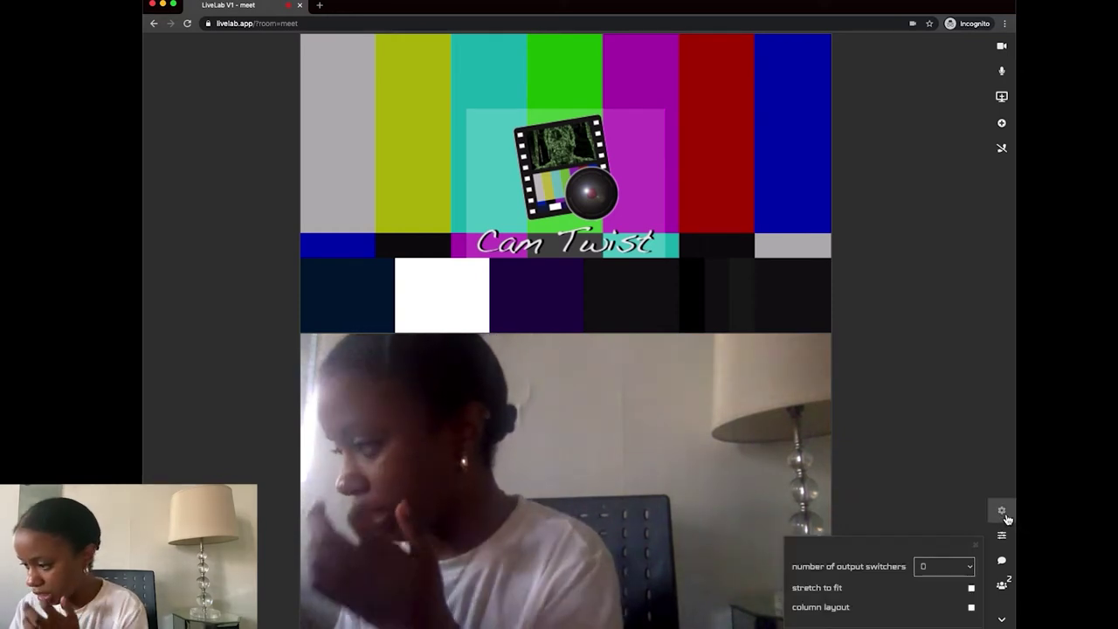
click(971, 608)
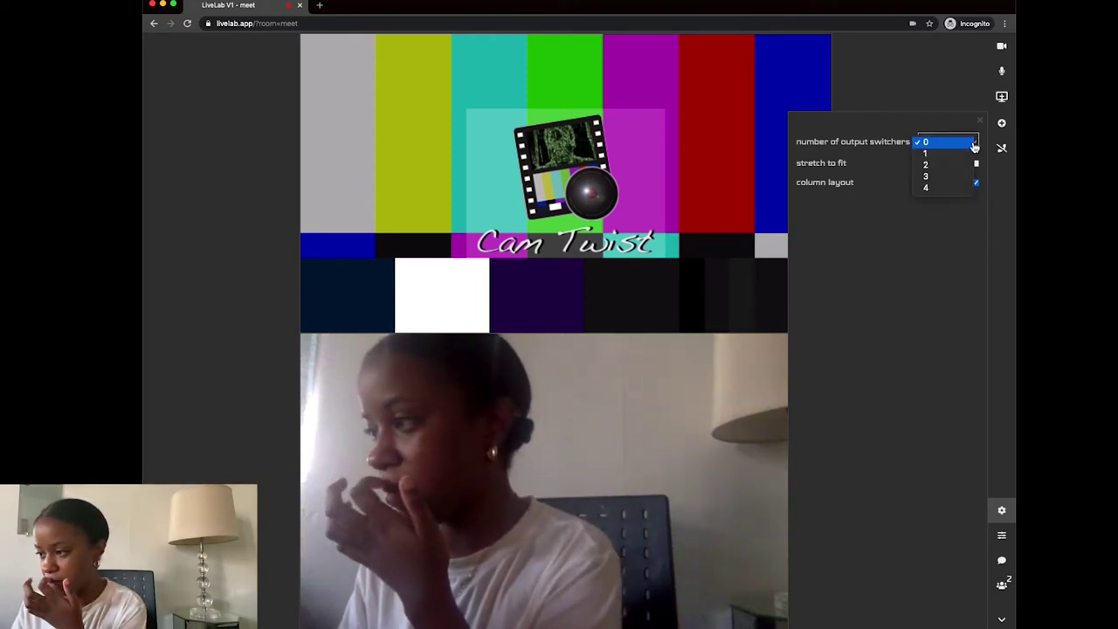
click(957, 165)
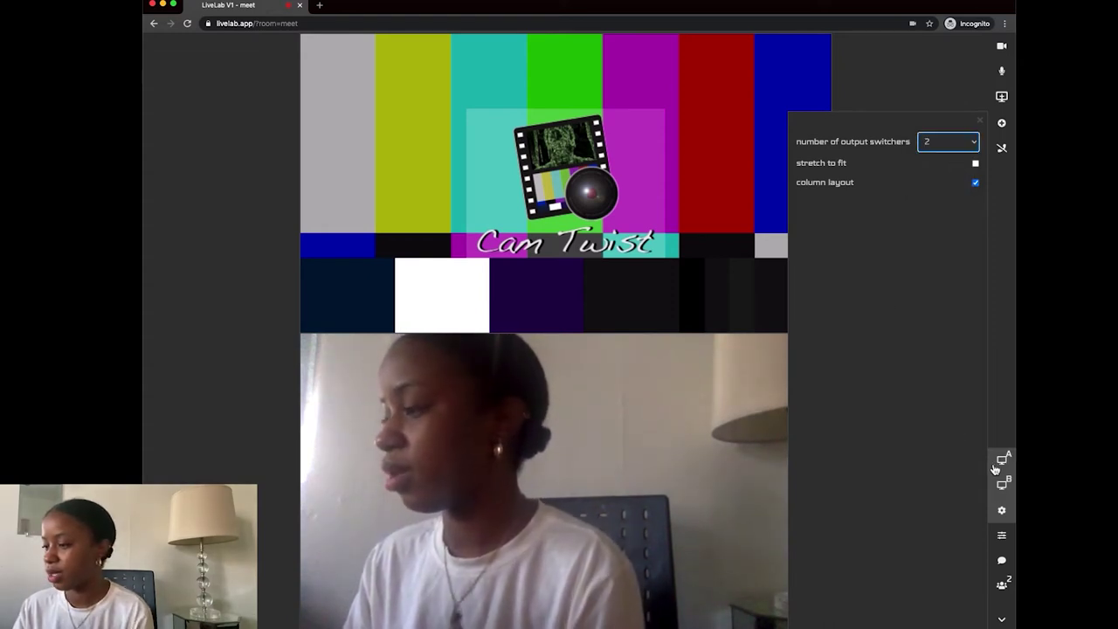
click(983, 127)
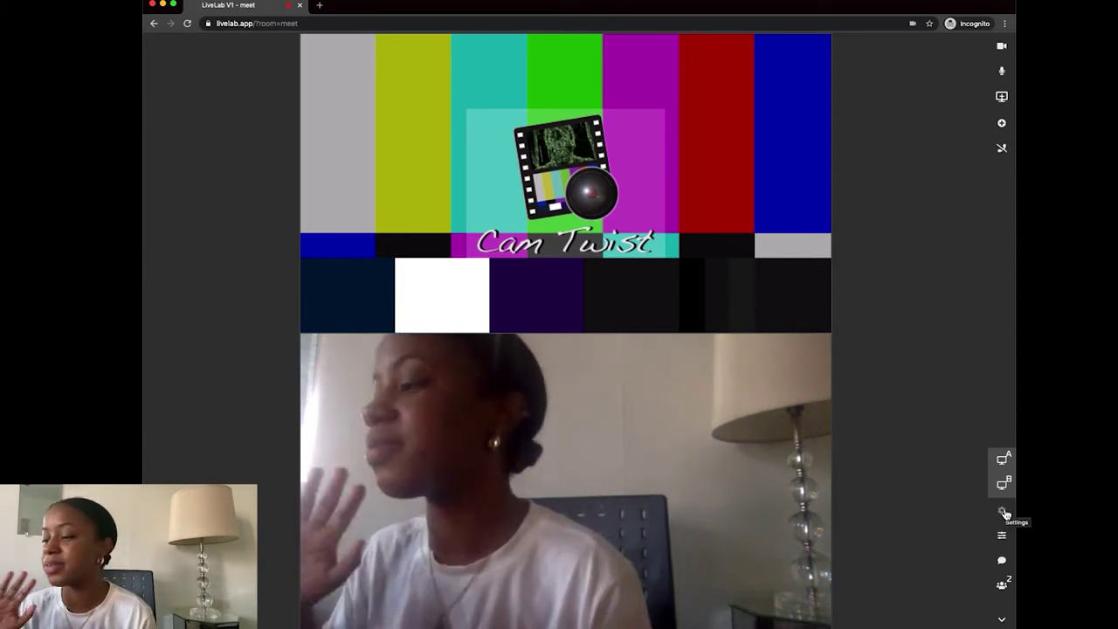
Step: Show switcher A and send it the colour-bar feed, followed by the webcam feed
click(1005, 467)
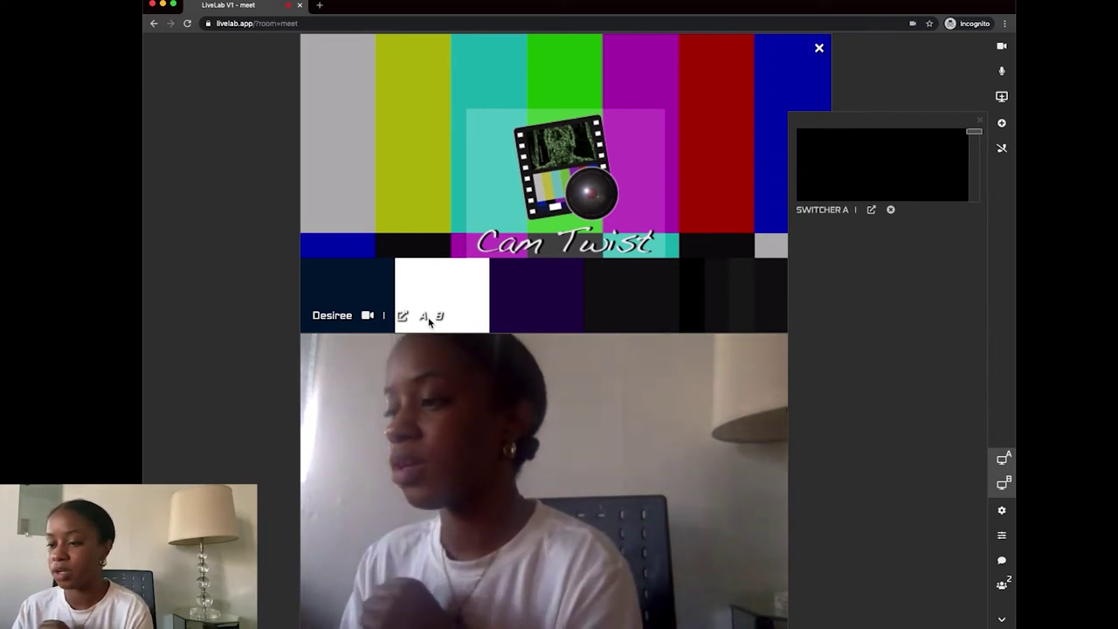
click(424, 317)
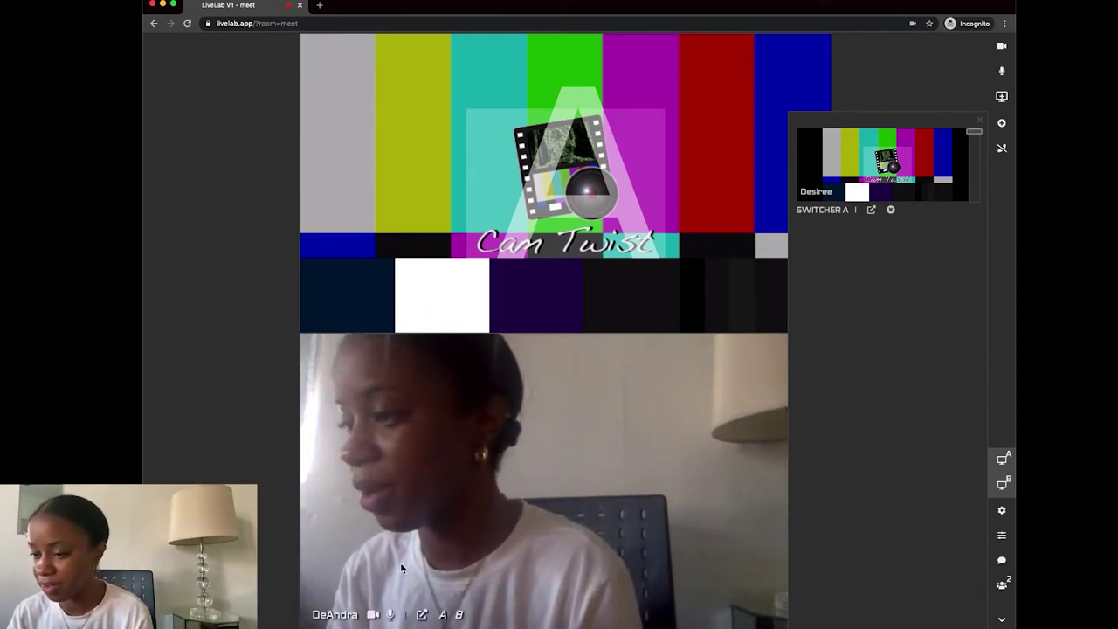
click(444, 616)
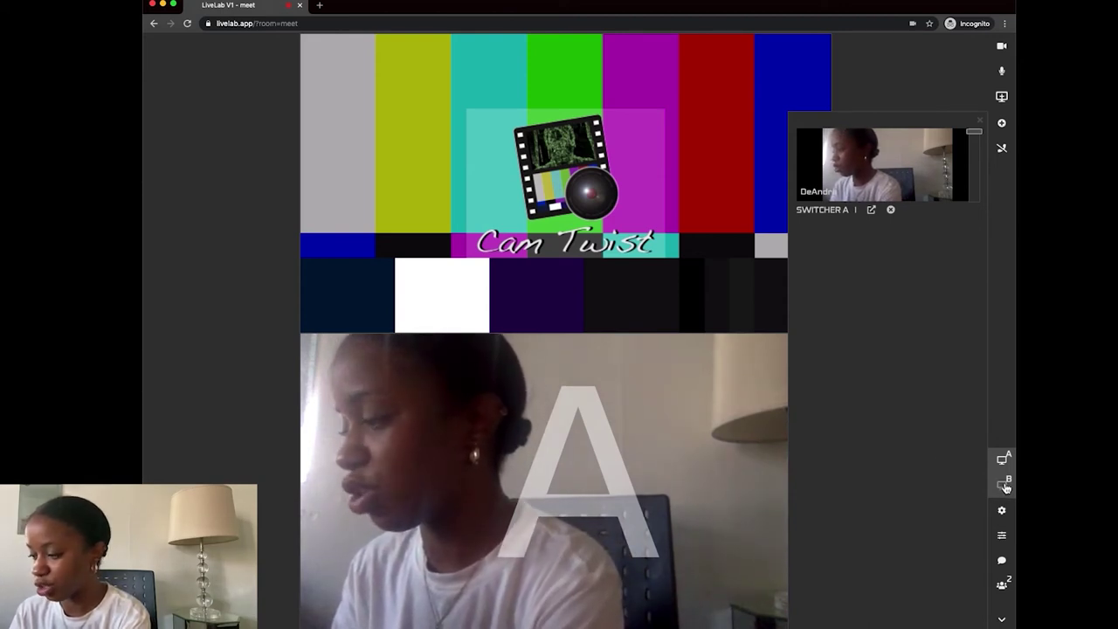
Step: Show switcher B, assign the colour-bar feed to switchers B and A, and assign the webcam feed to switcher B
click(1004, 486)
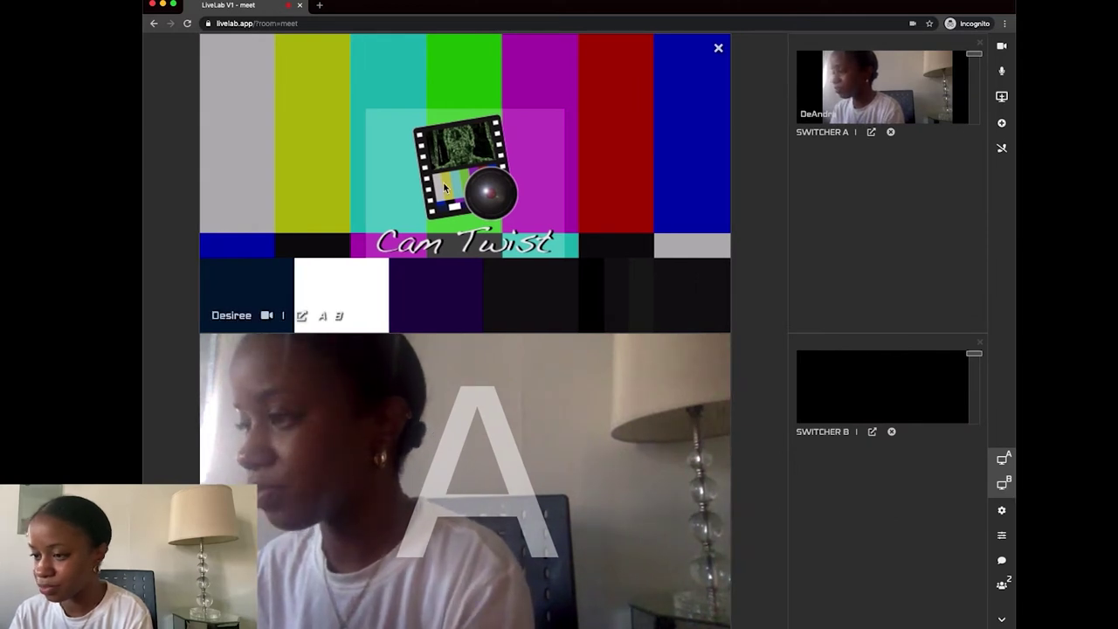
click(340, 318)
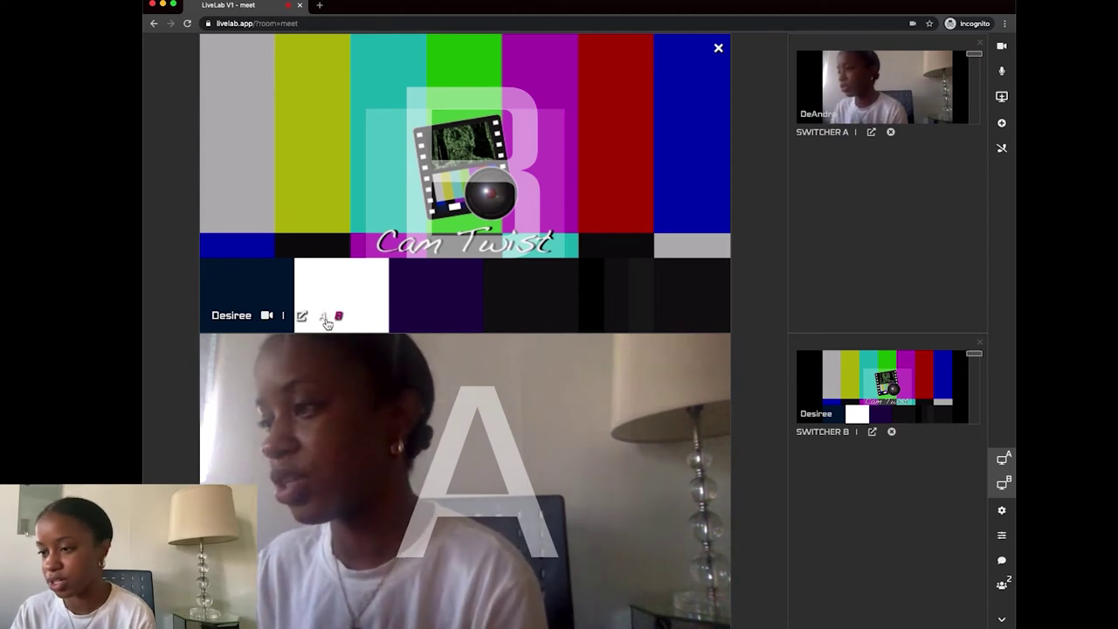
click(325, 318)
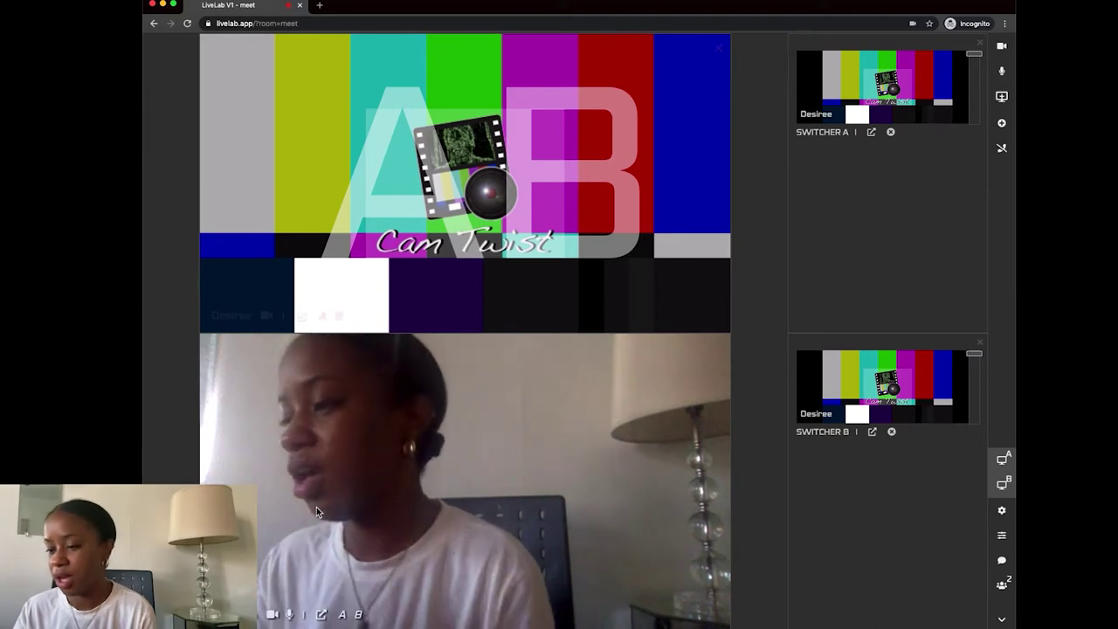
click(358, 615)
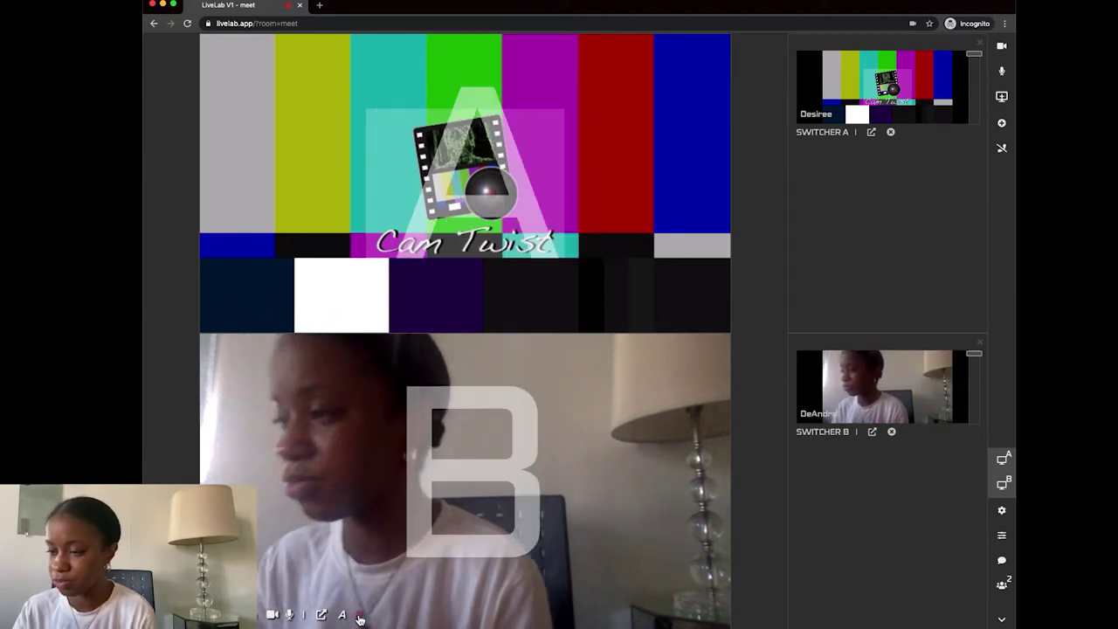
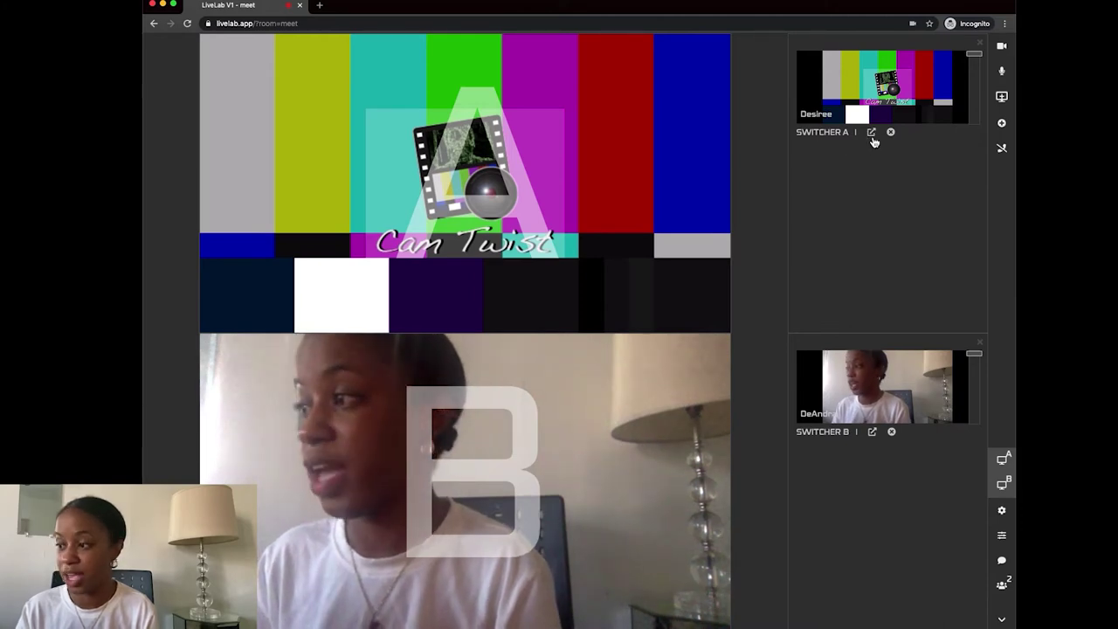
Step: Open the outputs of switchers A and B in separate windows and move both down, clear of the feeds
click(871, 133)
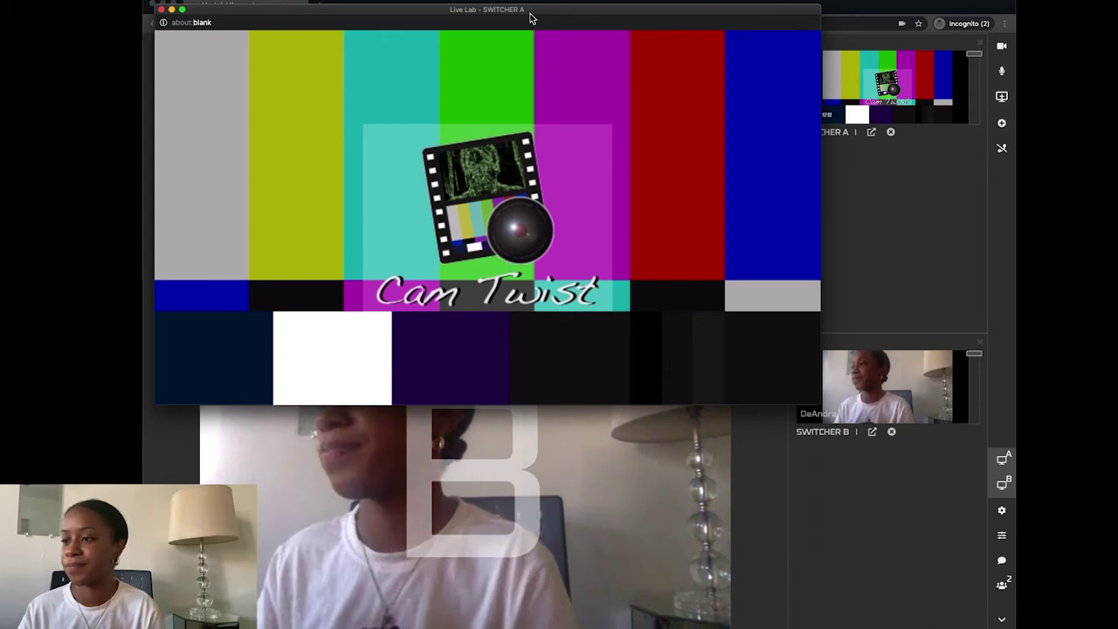
drag(514, 15, 398, 589)
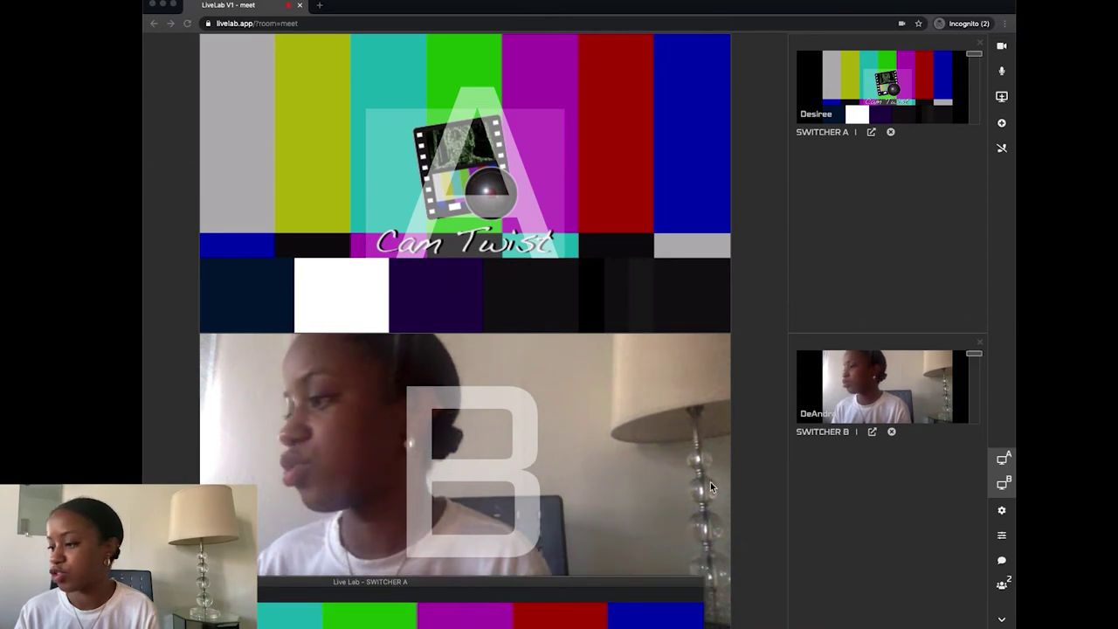
click(884, 428)
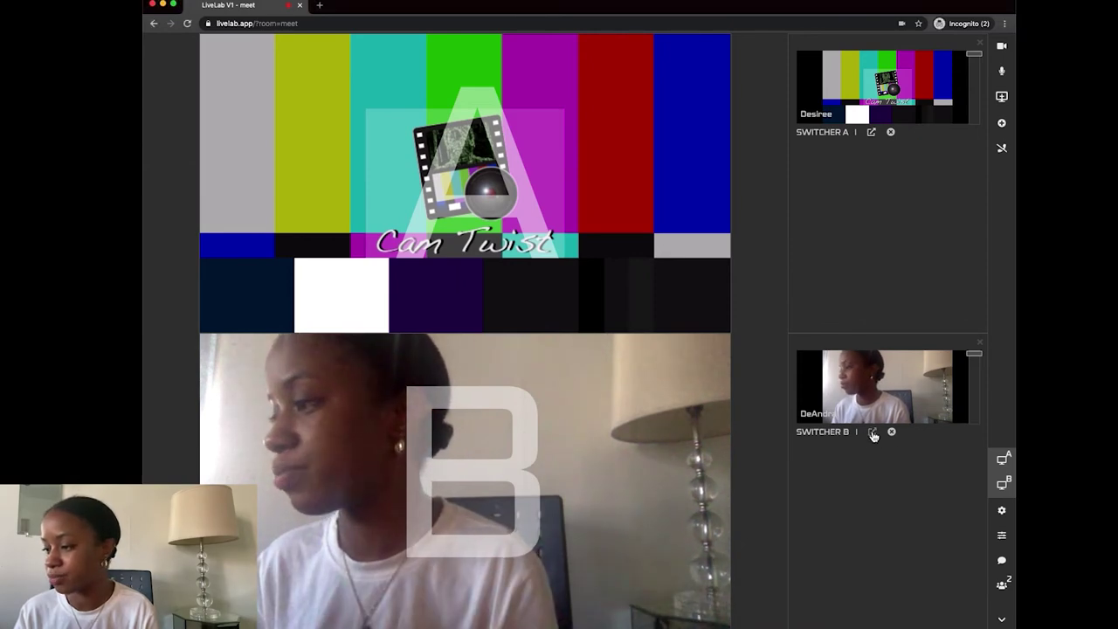
click(873, 433)
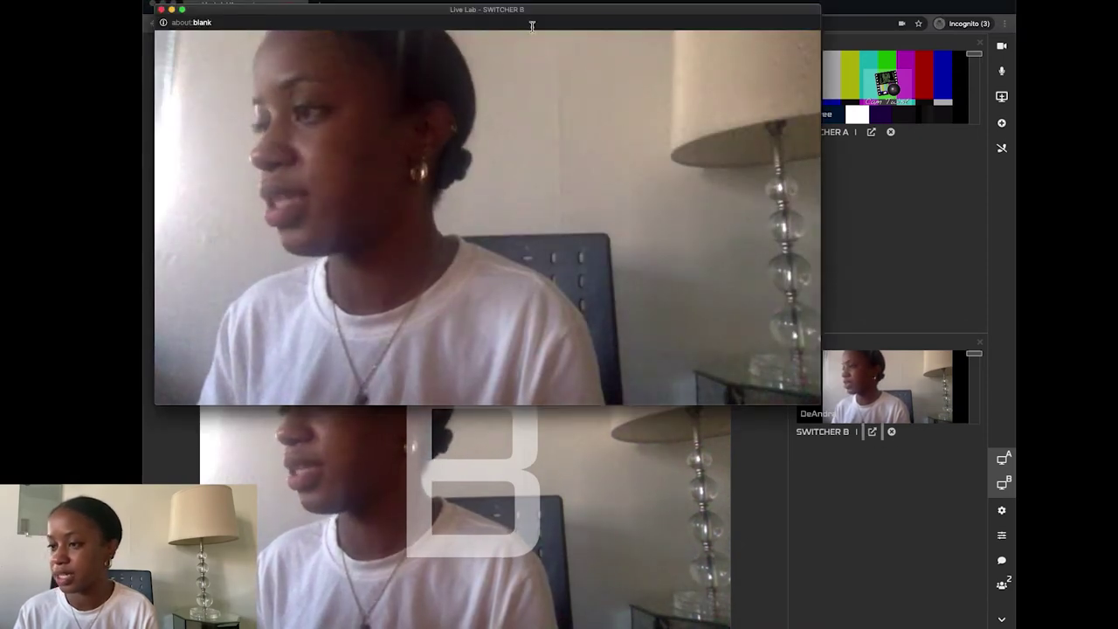
drag(510, 17, 527, 575)
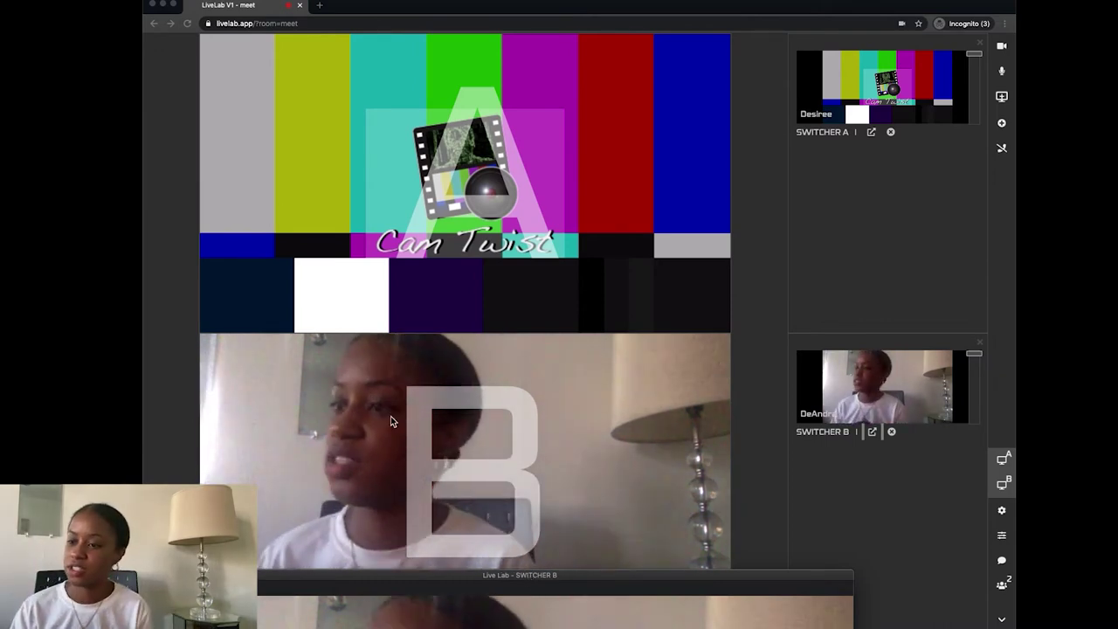
Step: Shrink the LiveLab browser window and arrange the two switcher output windows side by side below it
click(169, 398)
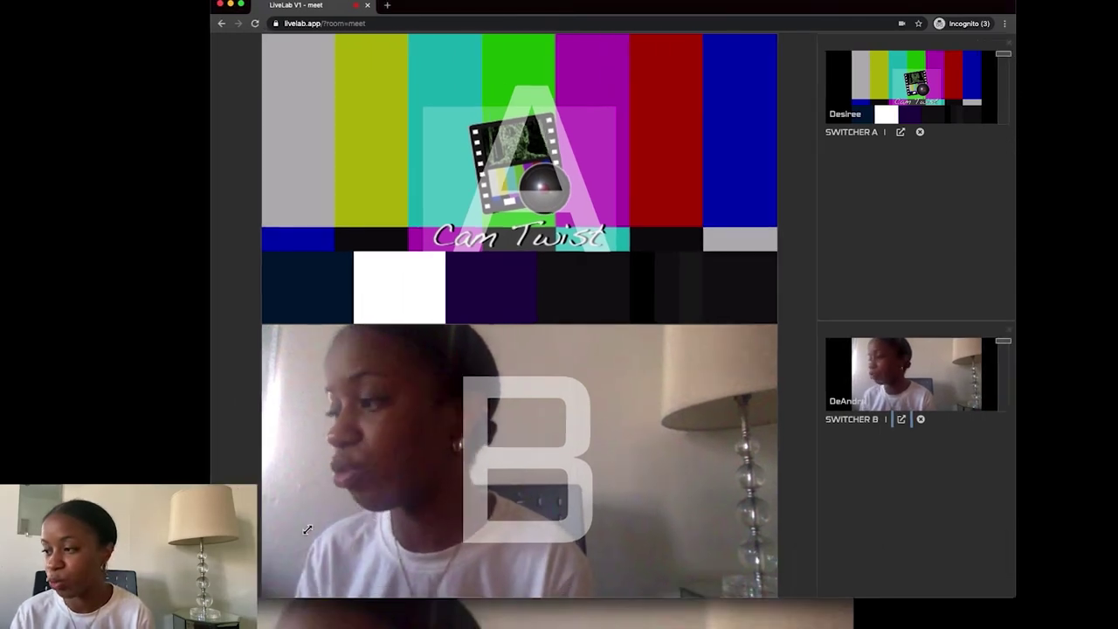
drag(308, 529, 446, 363)
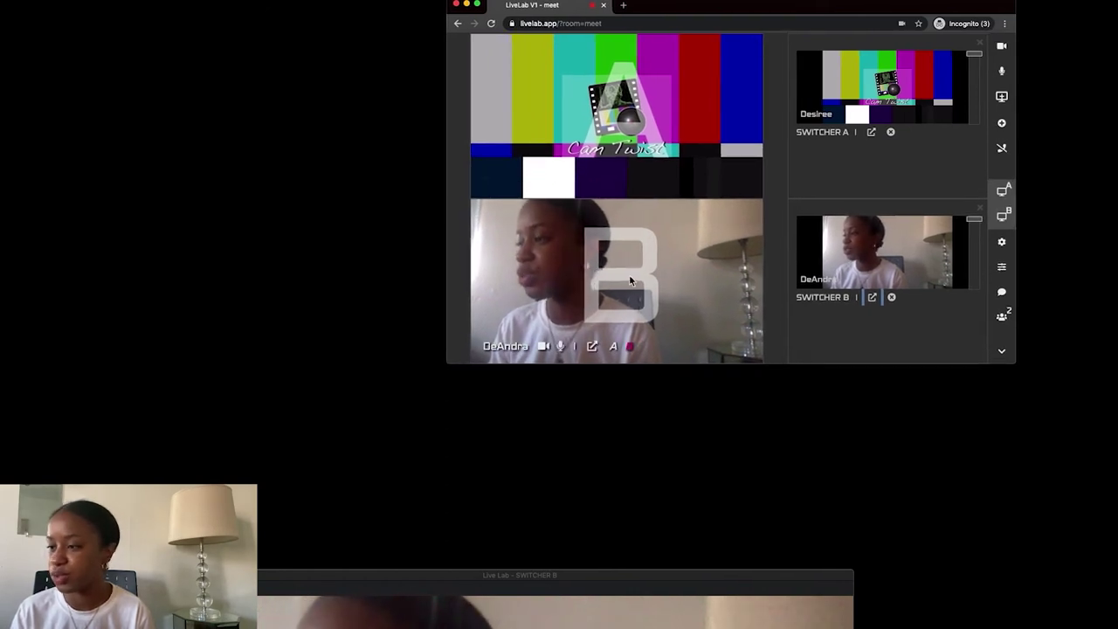
drag(774, 8, 776, 0)
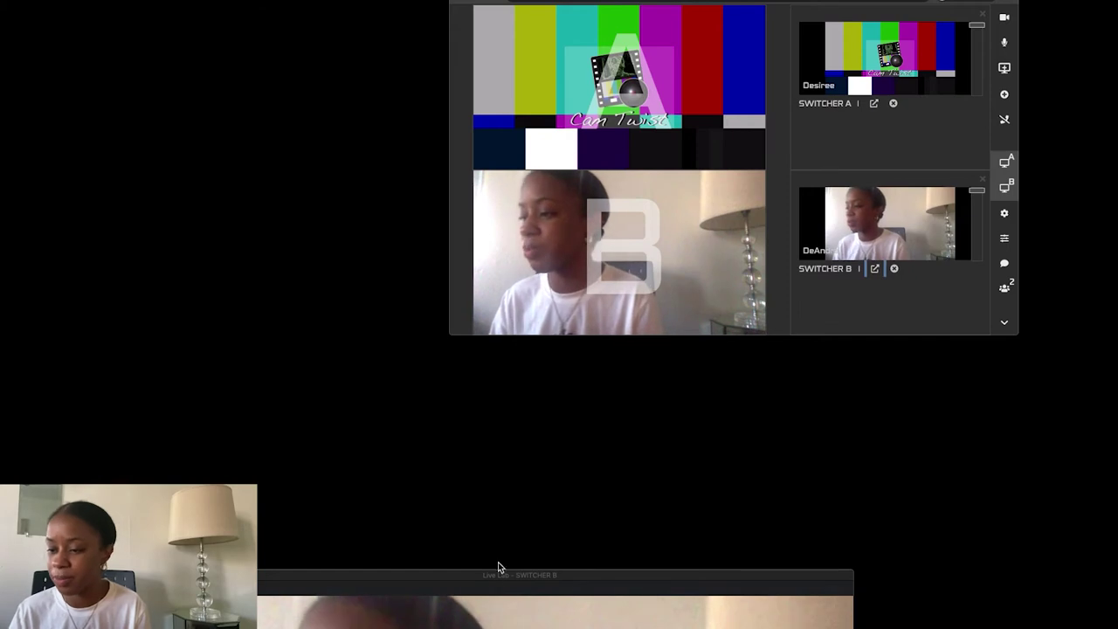
drag(496, 574, 693, 593)
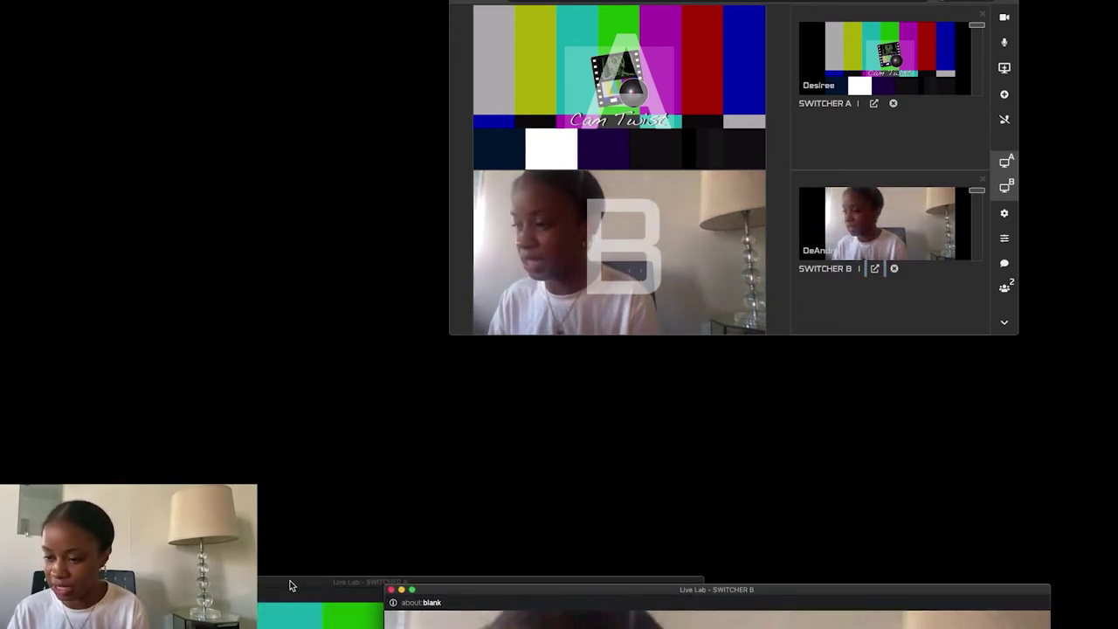
click(290, 590)
drag(290, 591, 293, 594)
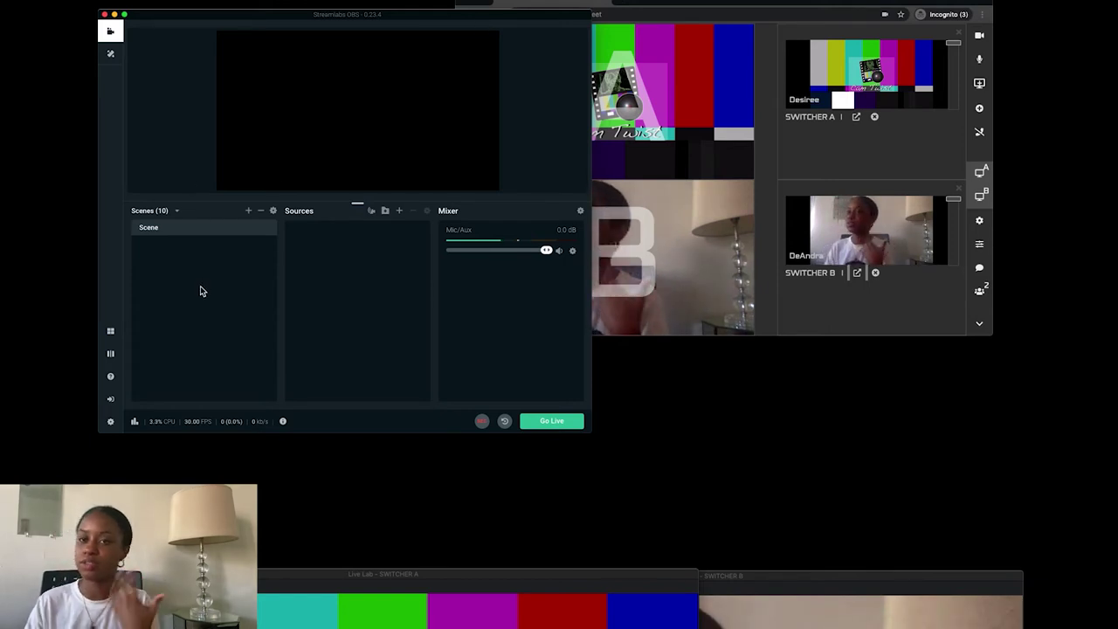
Step: Rename the default scene with the name of the webcam feed's participant
right_click(150, 233)
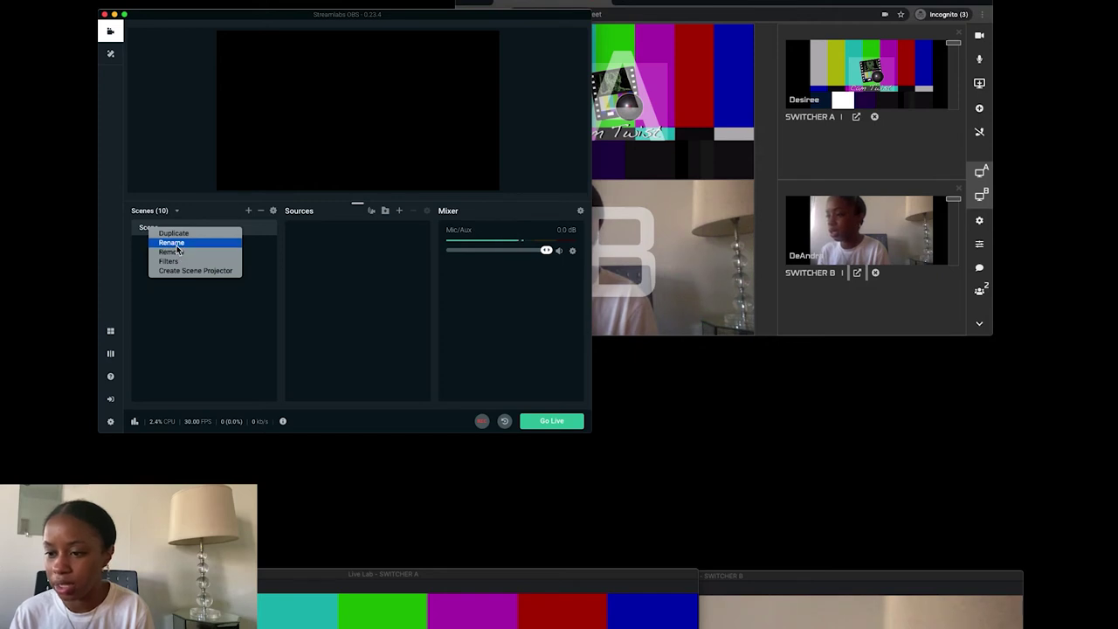
click(176, 245)
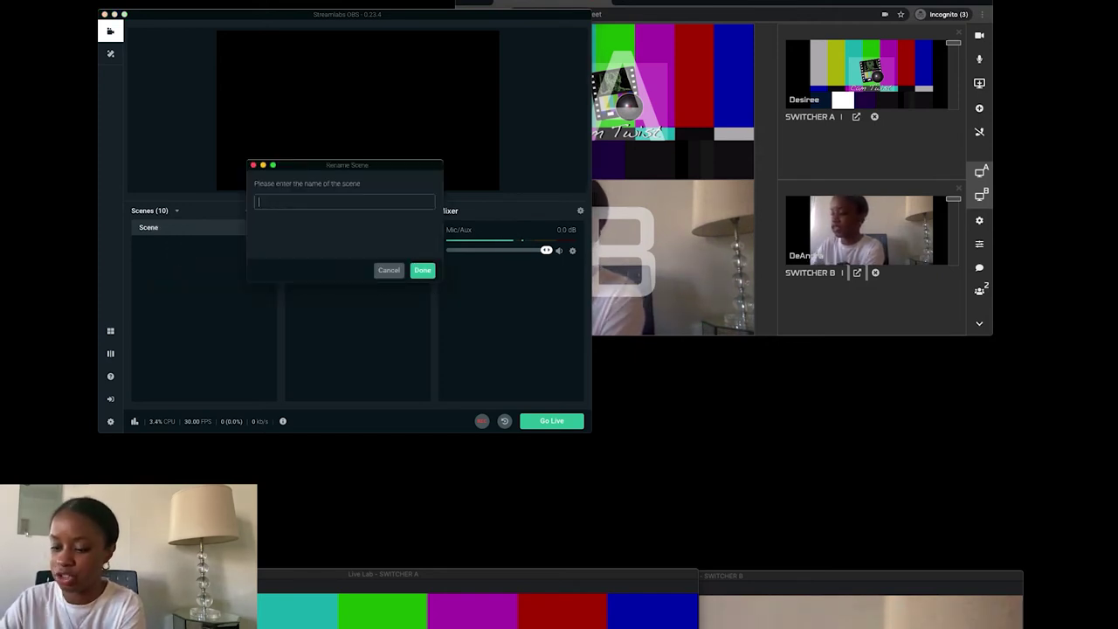
key(Return)
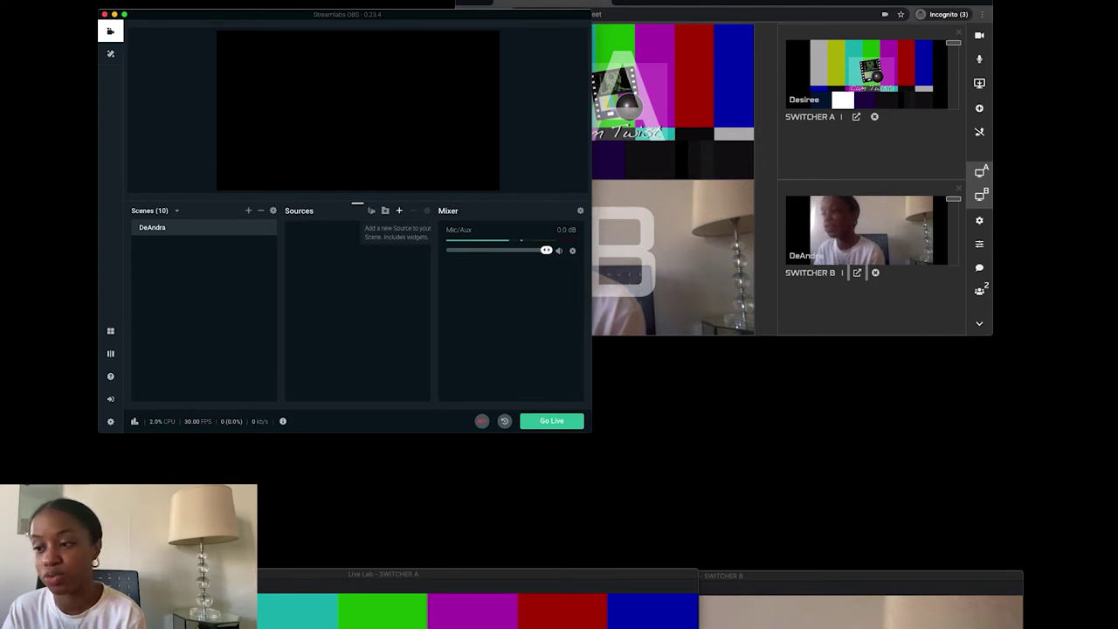
Step: Add a Window Capture source to the webcam participant's scene, naming it with that participant's name
click(399, 210)
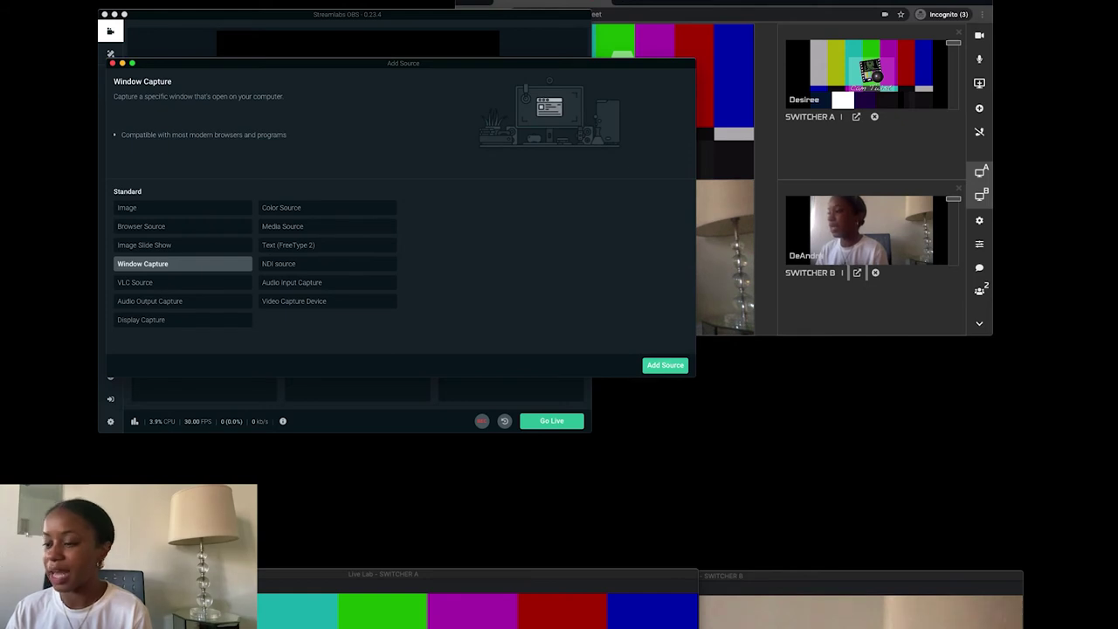
key(Return)
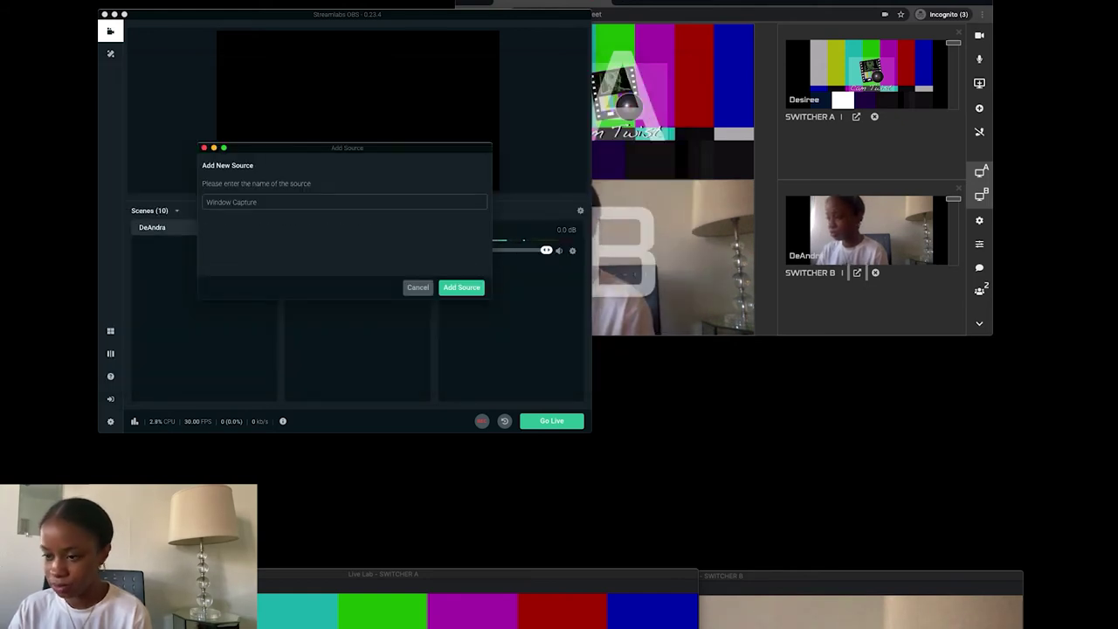
key(super+a)
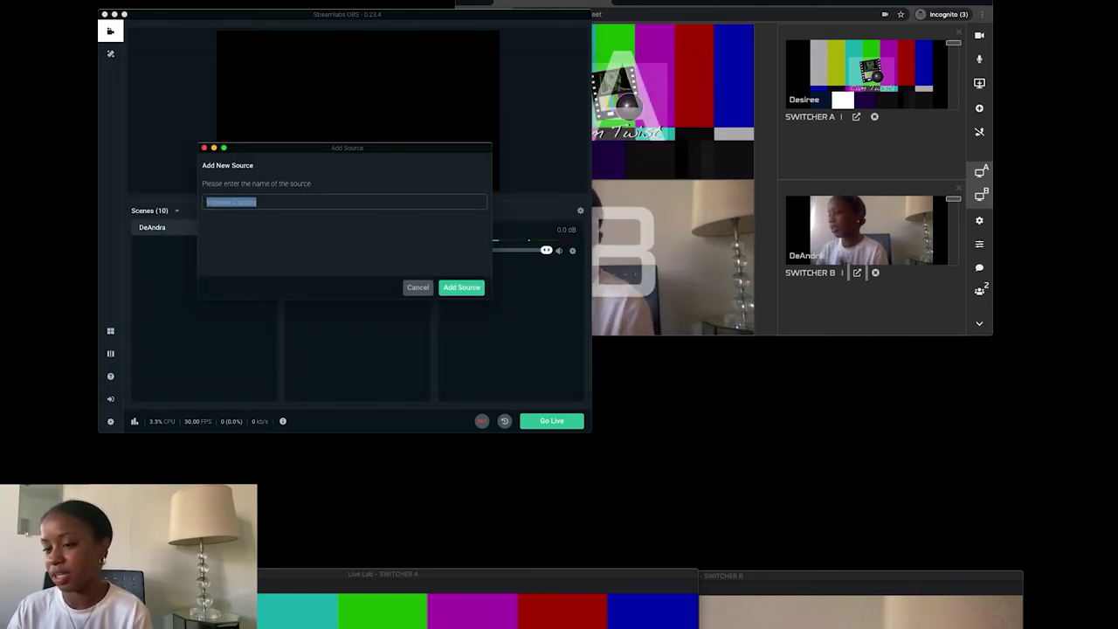
text(D)
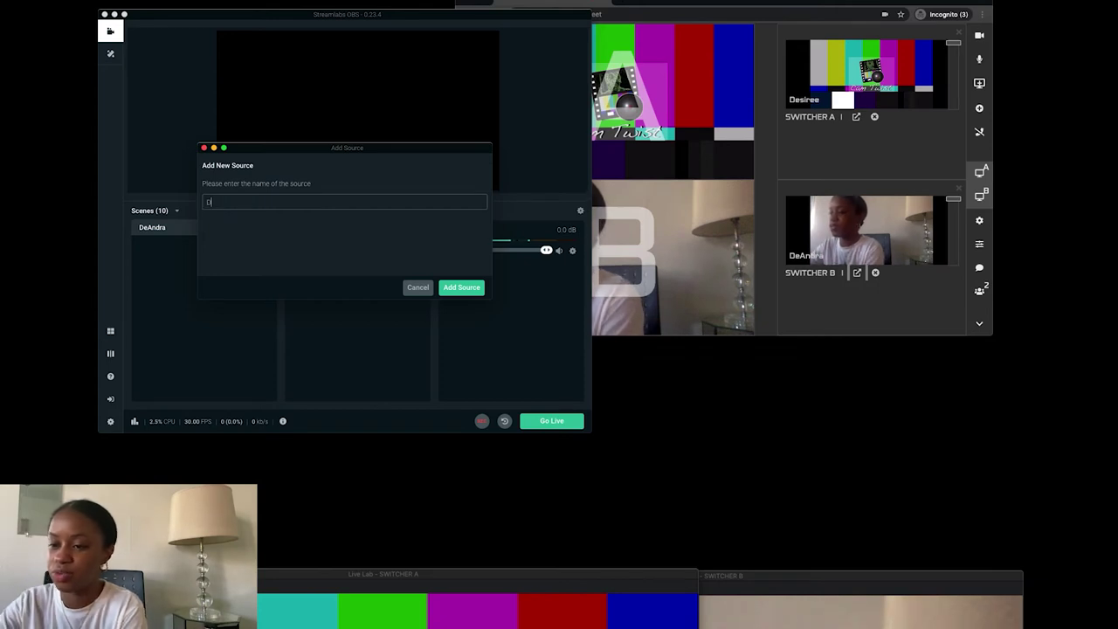
text(eAn)
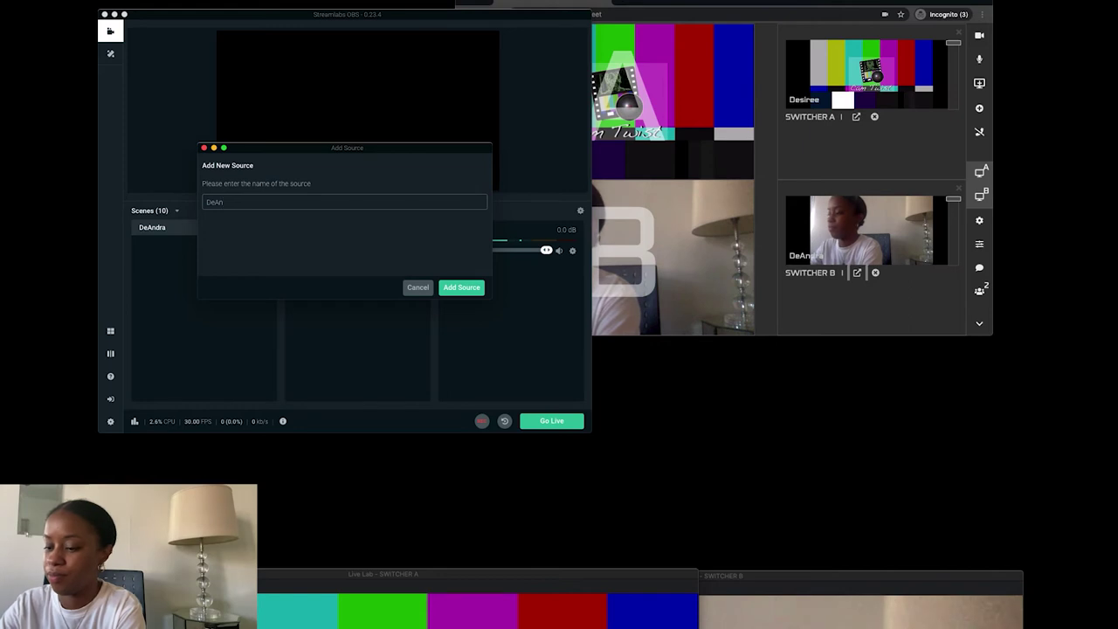
text(dra)
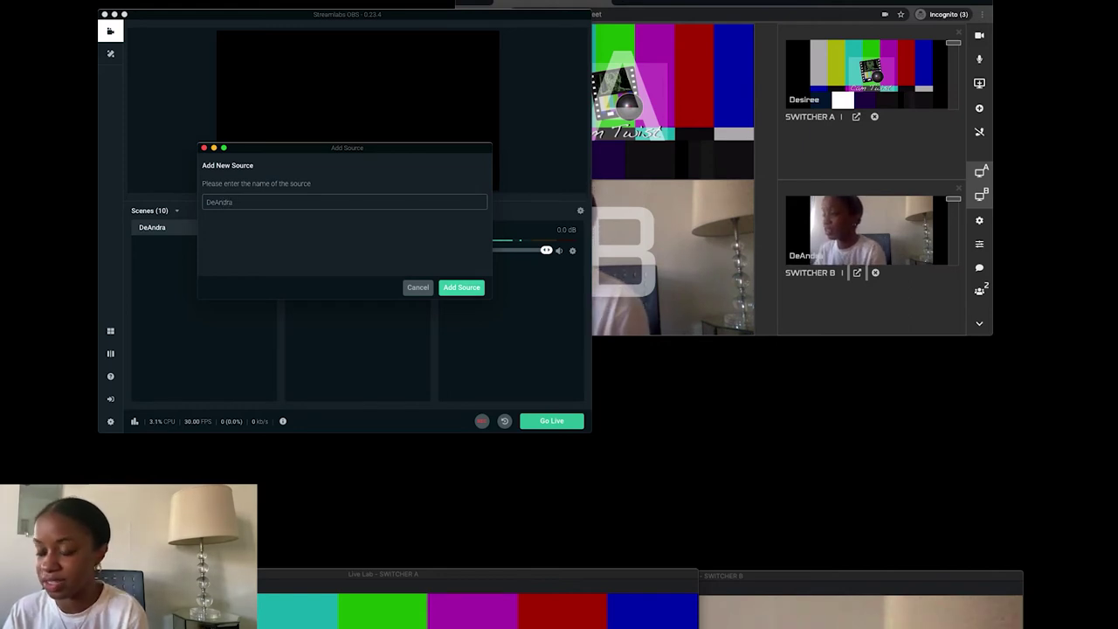
key(Return)
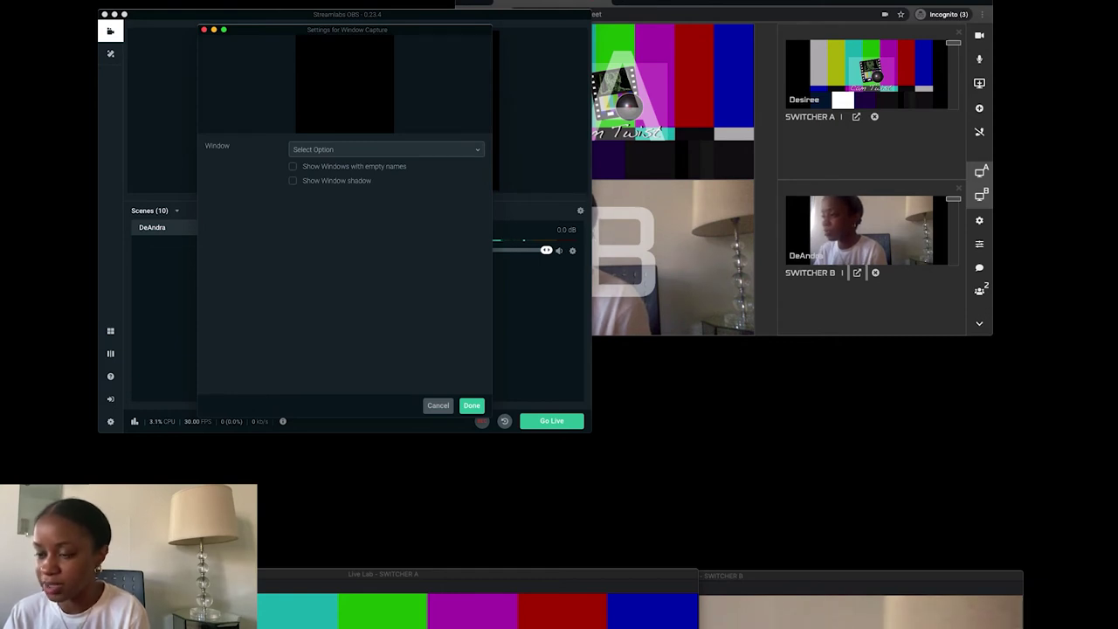
Step: Set the source to capture the window "[Google Chrome] Live Lab - SWITCHER B"
click(384, 150)
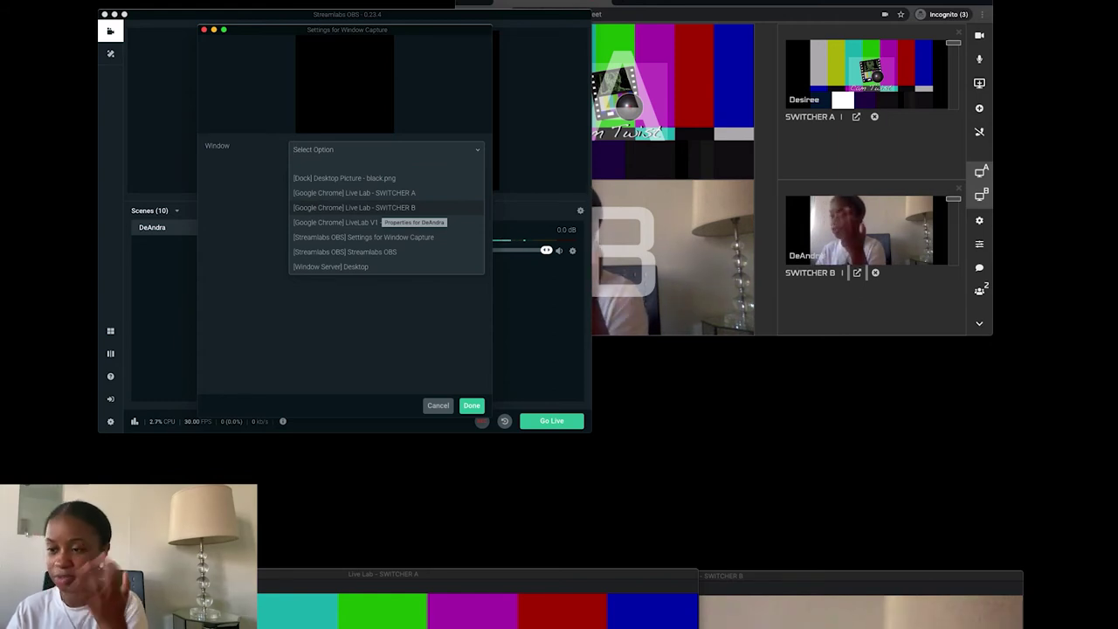
click(354, 207)
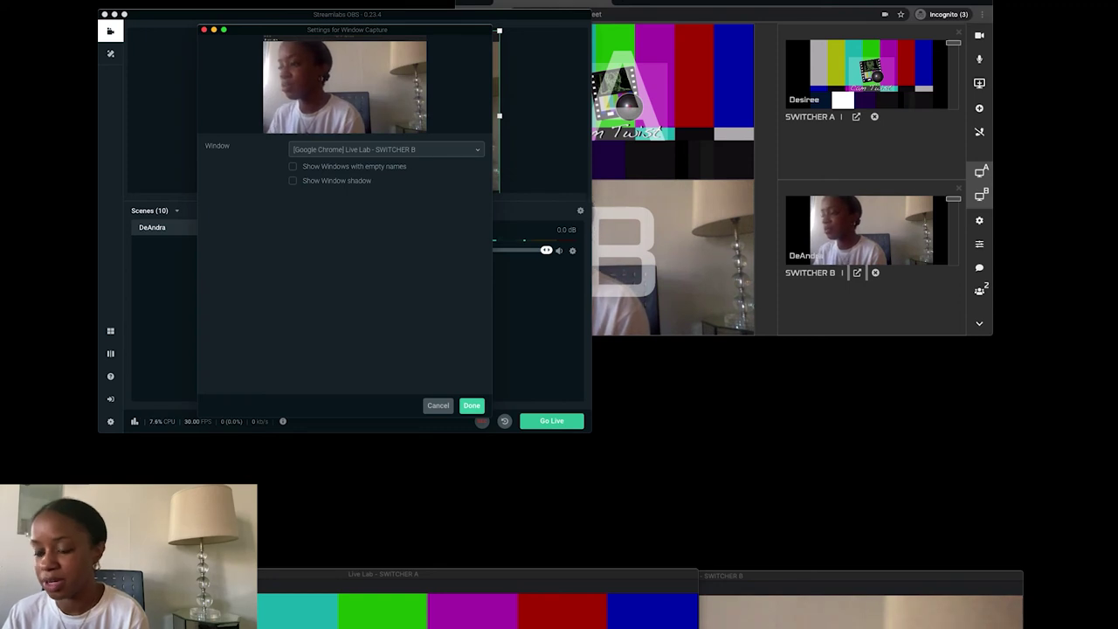
key(Return)
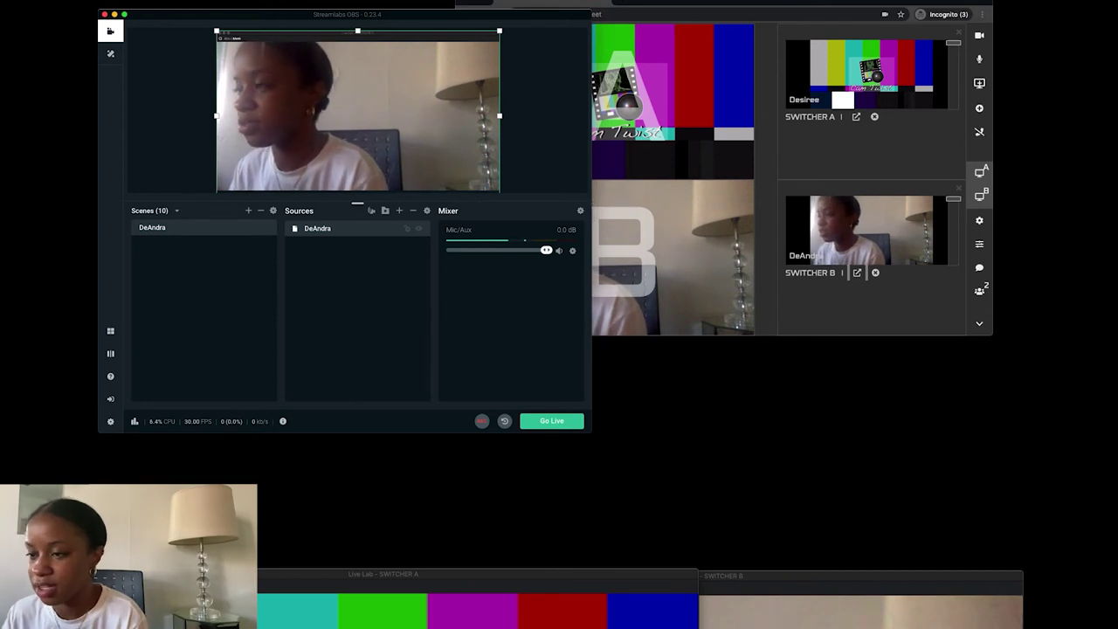
Step: Fit the switcher B capture to the screen and set its top crop to 54
right_click(356, 99)
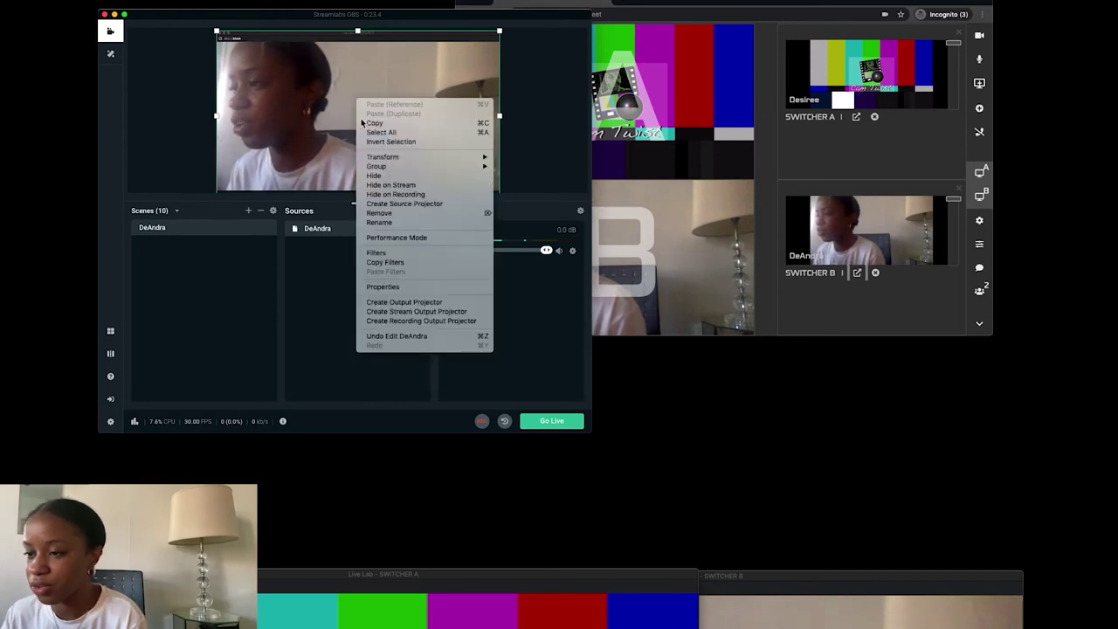
mouse_move(375, 159)
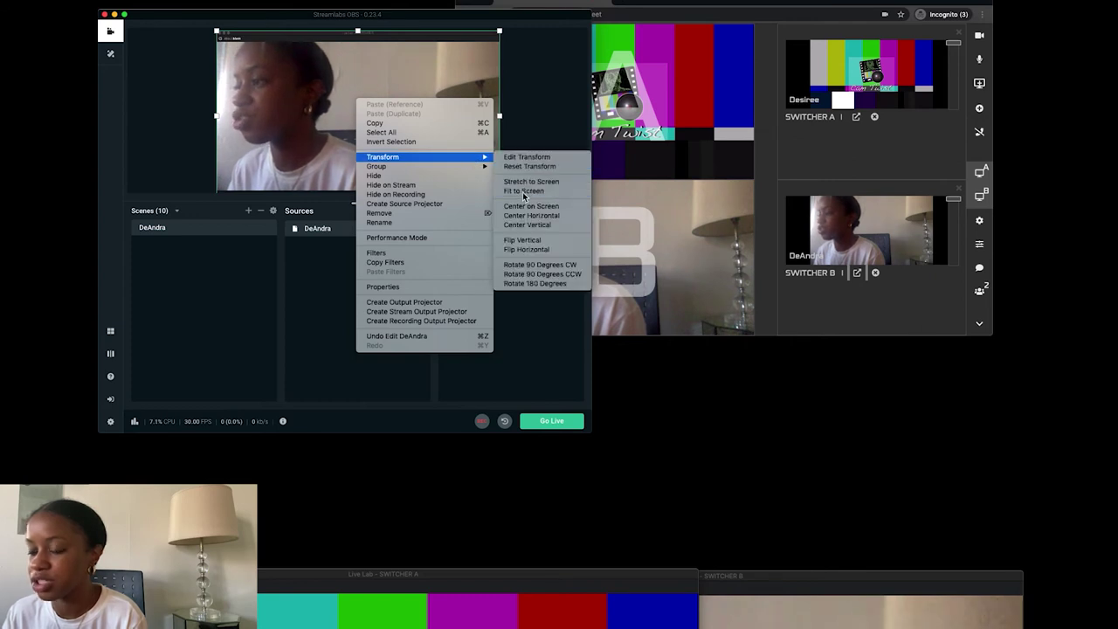
click(523, 190)
right_click(353, 99)
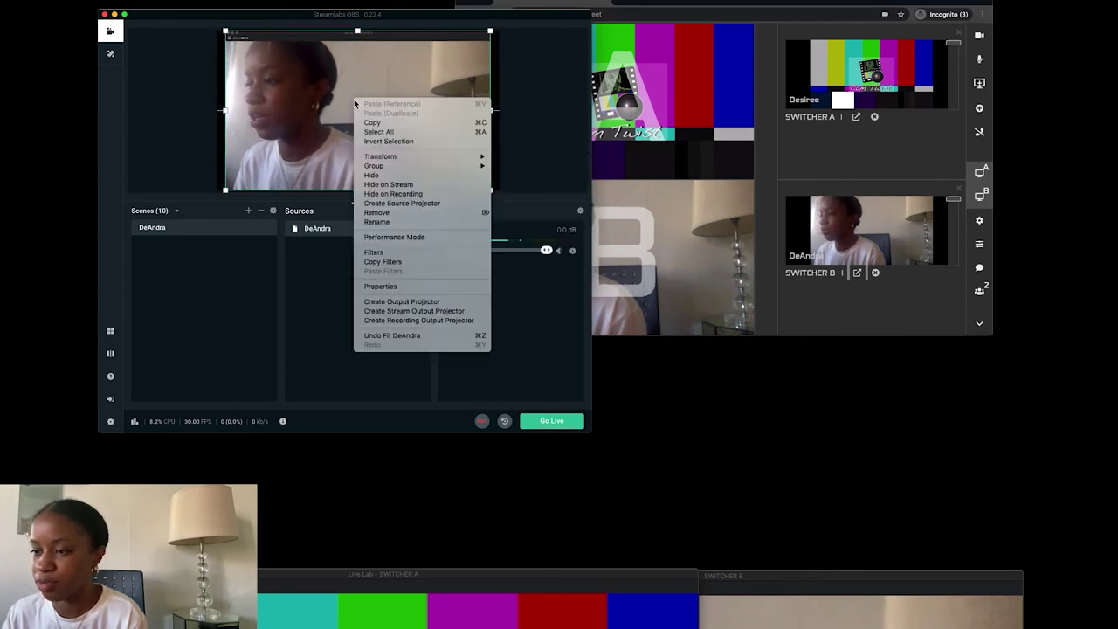
mouse_move(377, 160)
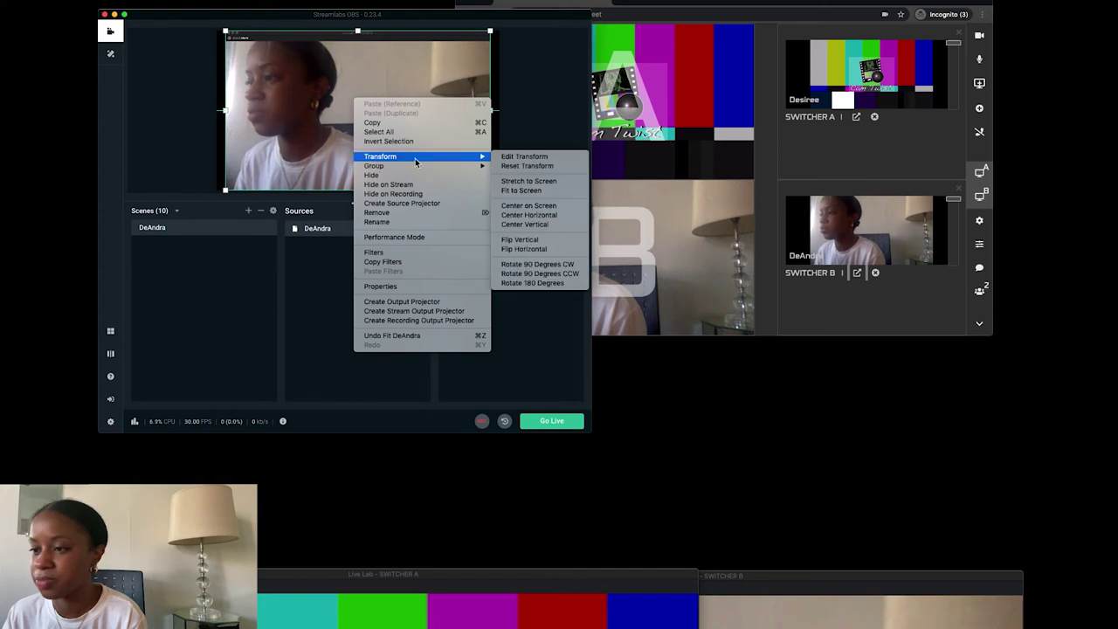
click(550, 157)
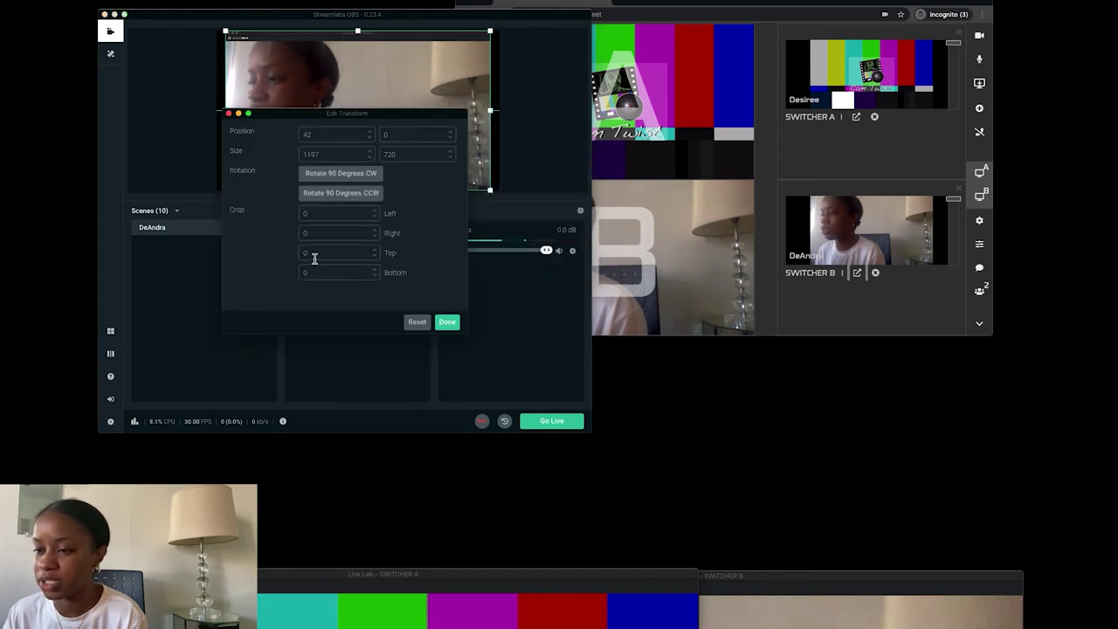
key(BackSpace)
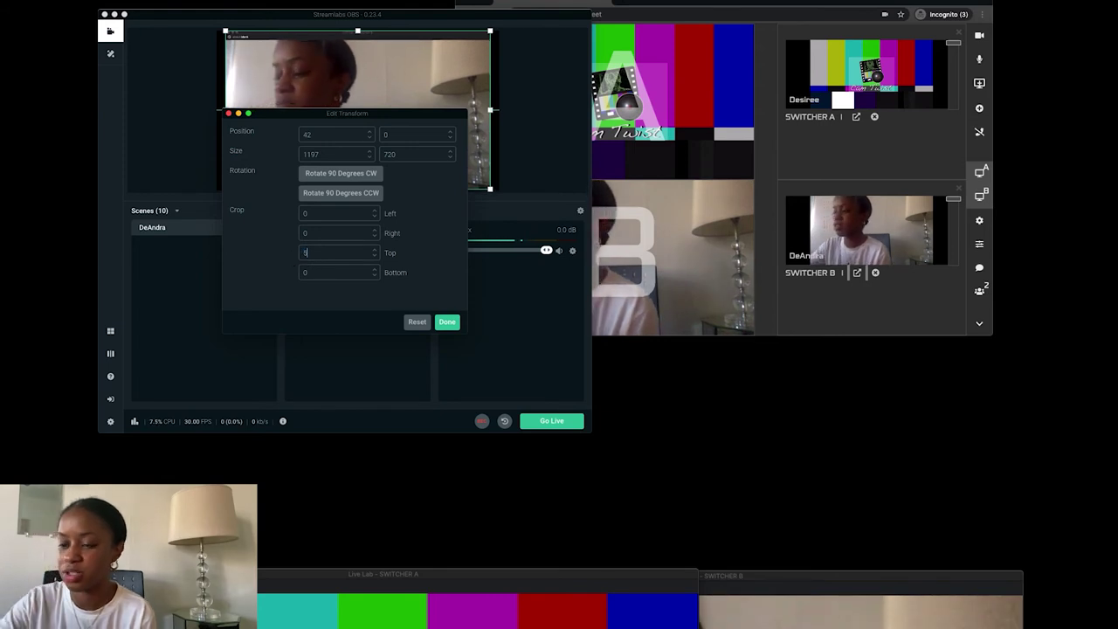
text(54)
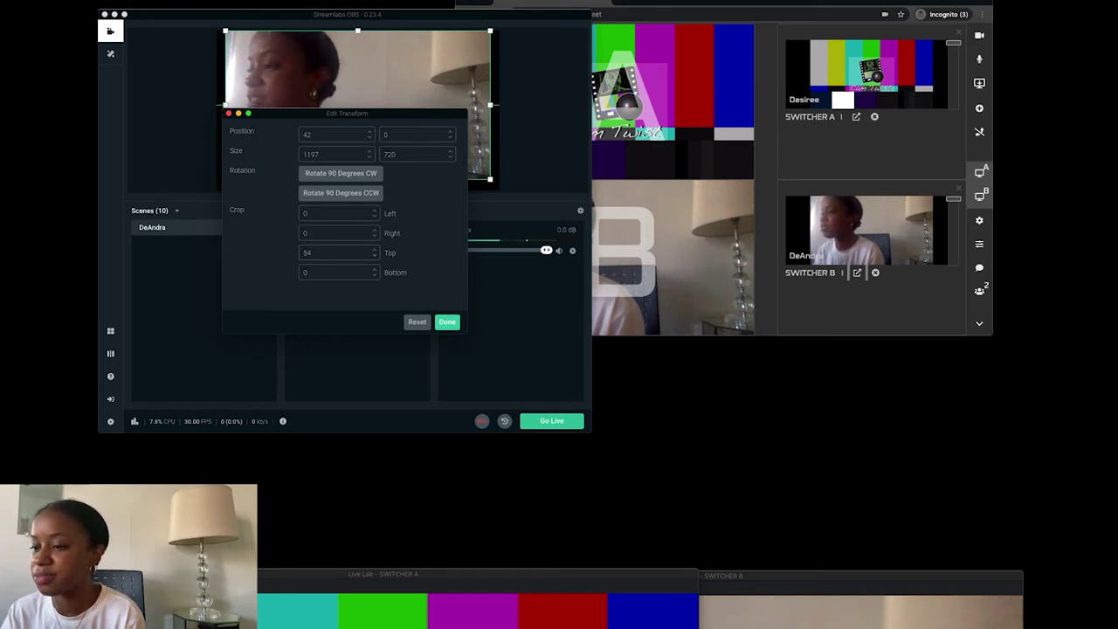
key(Return)
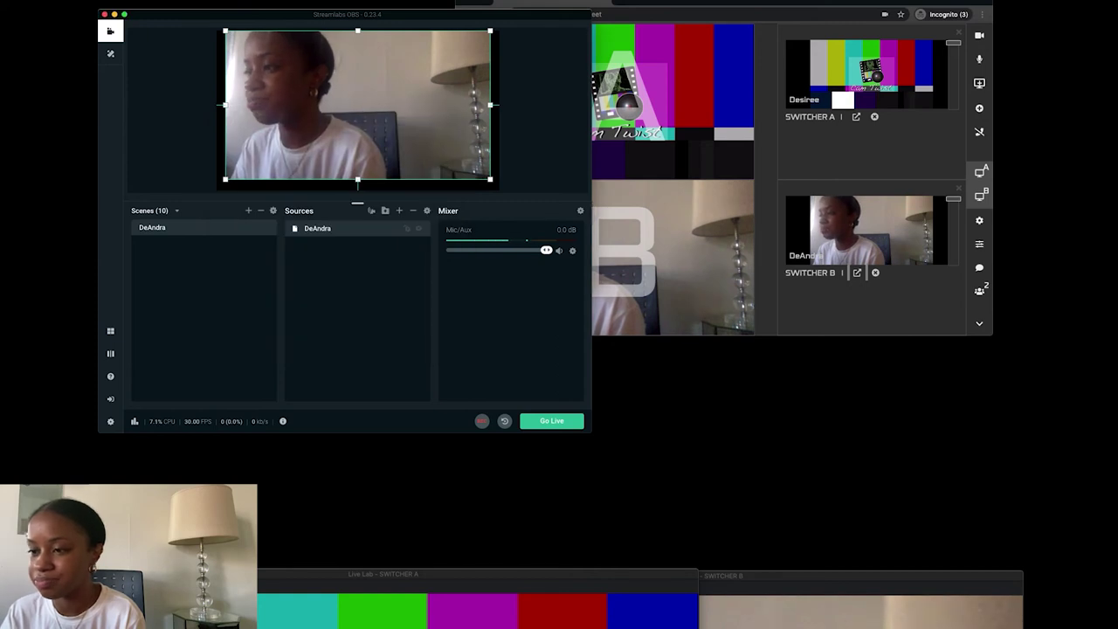
Step: Fit the cropped switcher B capture to the screen again
right_click(347, 96)
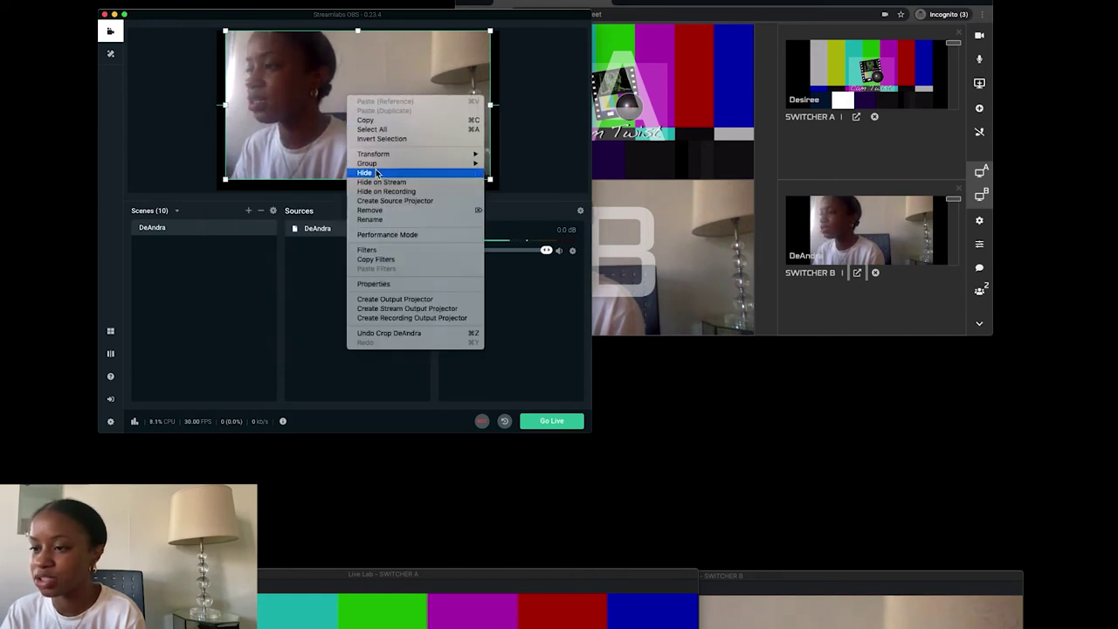
mouse_move(372, 155)
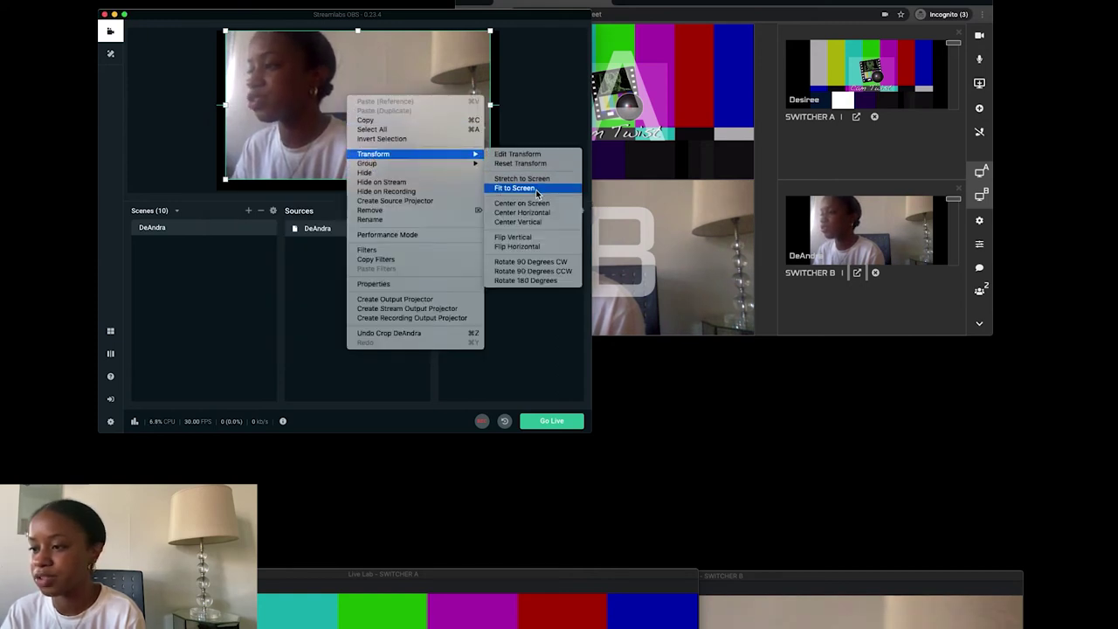
click(515, 188)
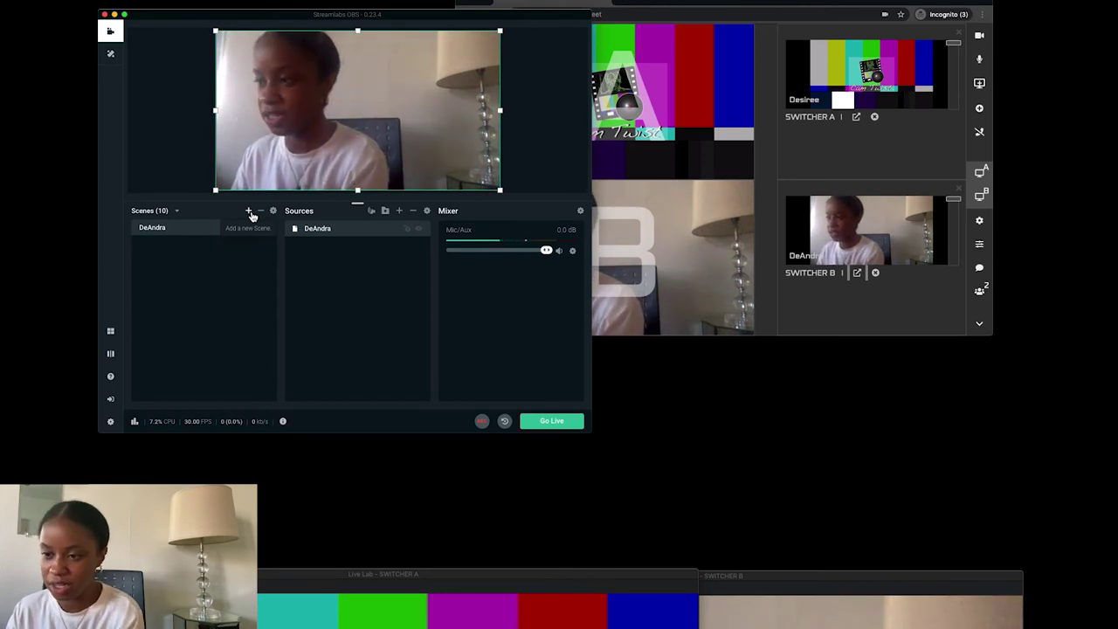
Step: Add a second scene named with the name of the colour-bar feed's participant
click(250, 212)
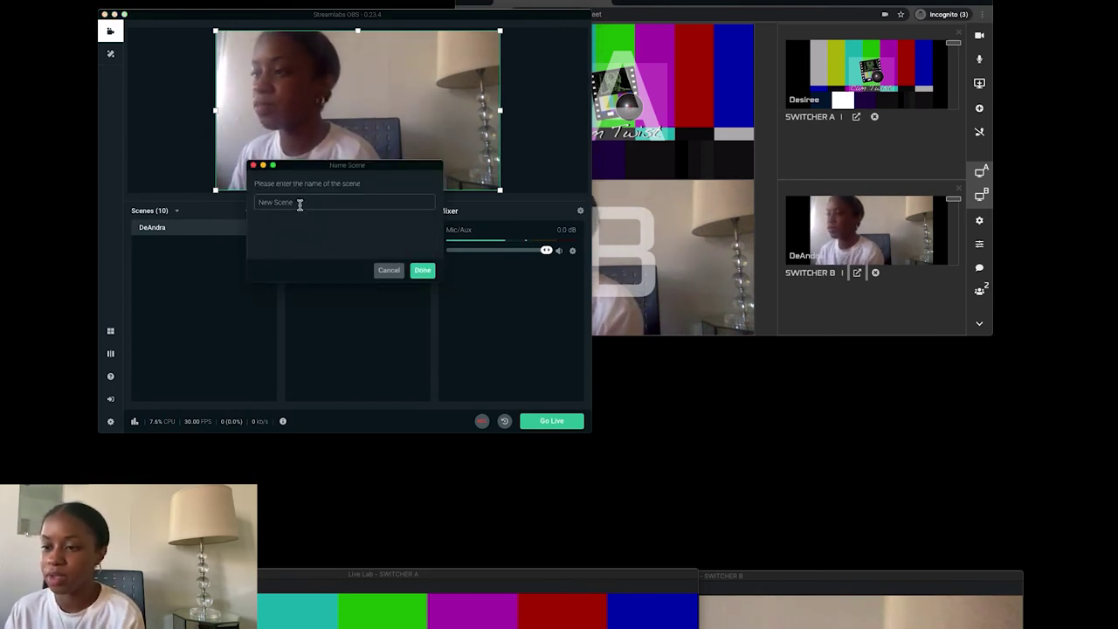
drag(298, 205, 248, 200)
text(D)
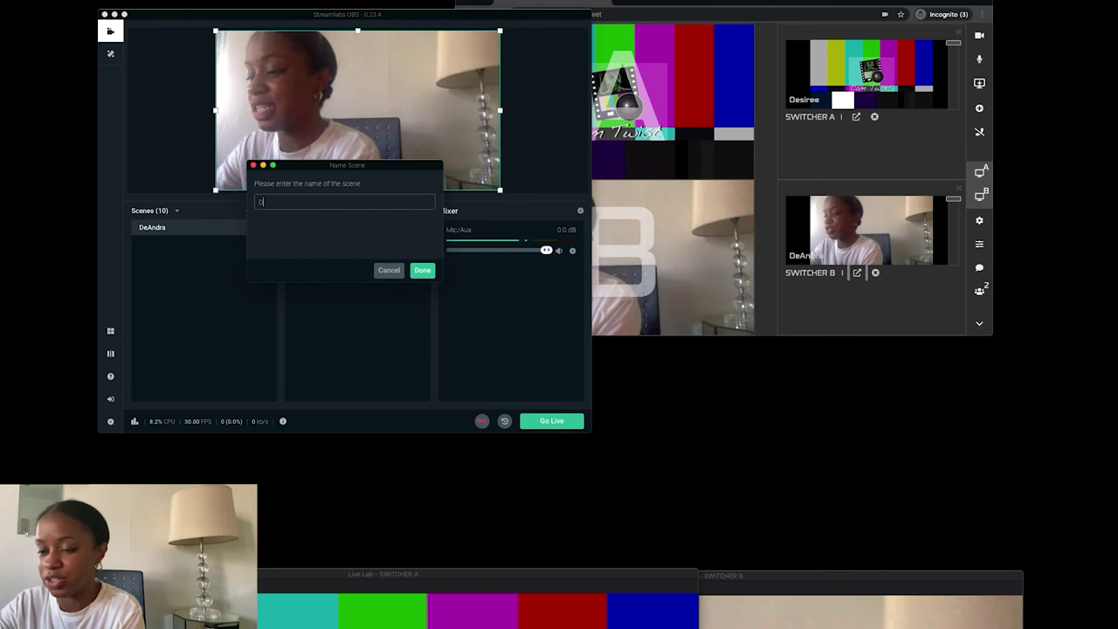
text(esi)
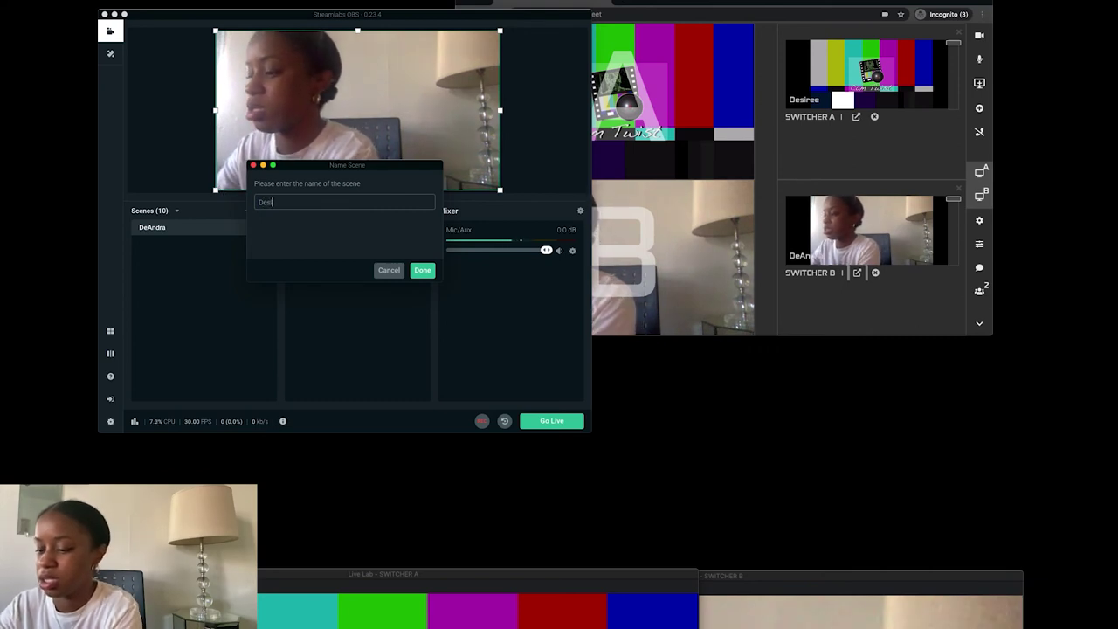
text(ree)
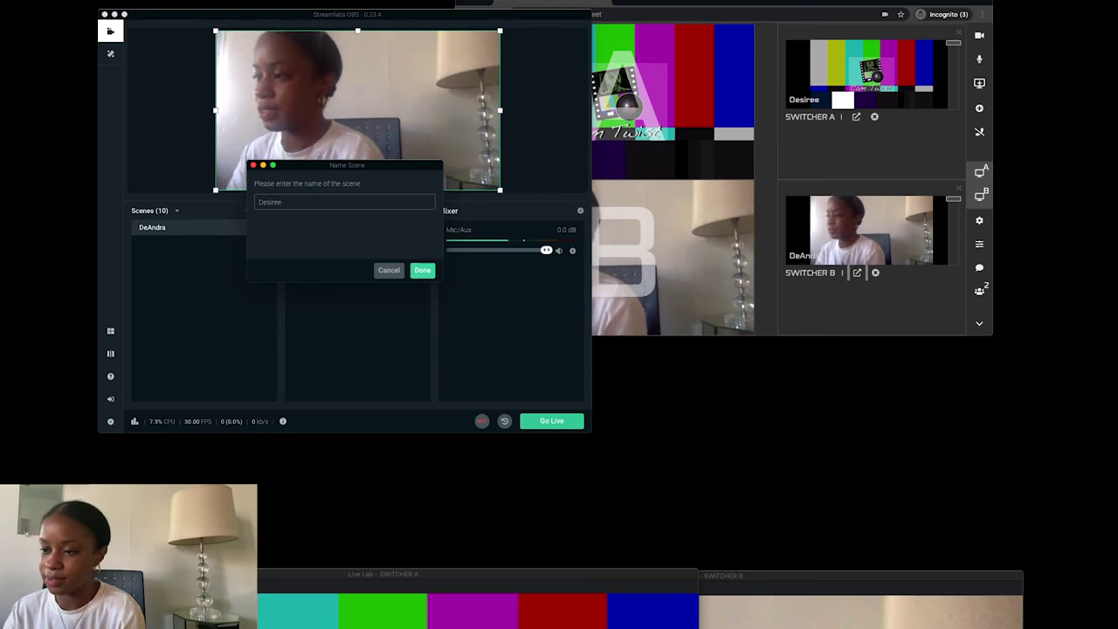
key(Return)
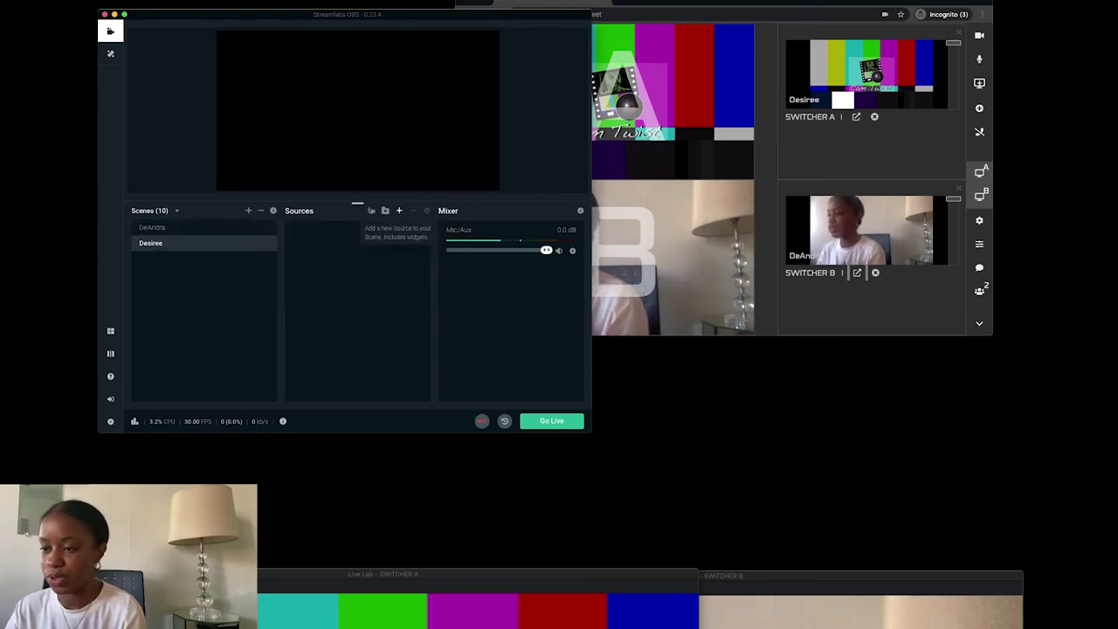
Step: Add a new Window Capture source to the second scene instead of reusing the existing one, naming it with the colour-bar participant's name
click(399, 210)
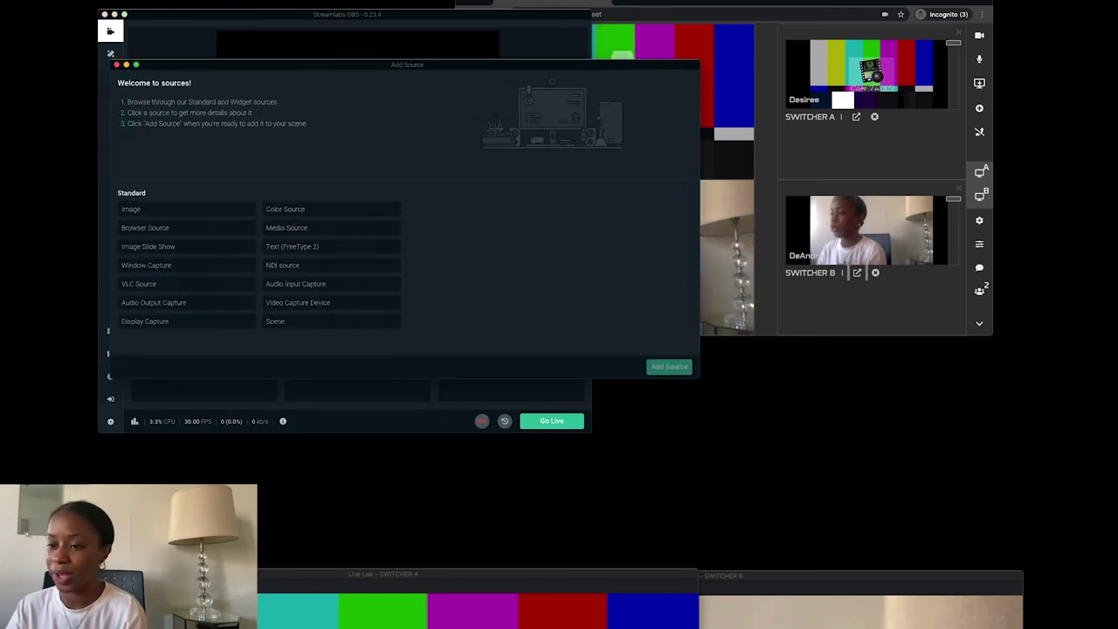
click(147, 265)
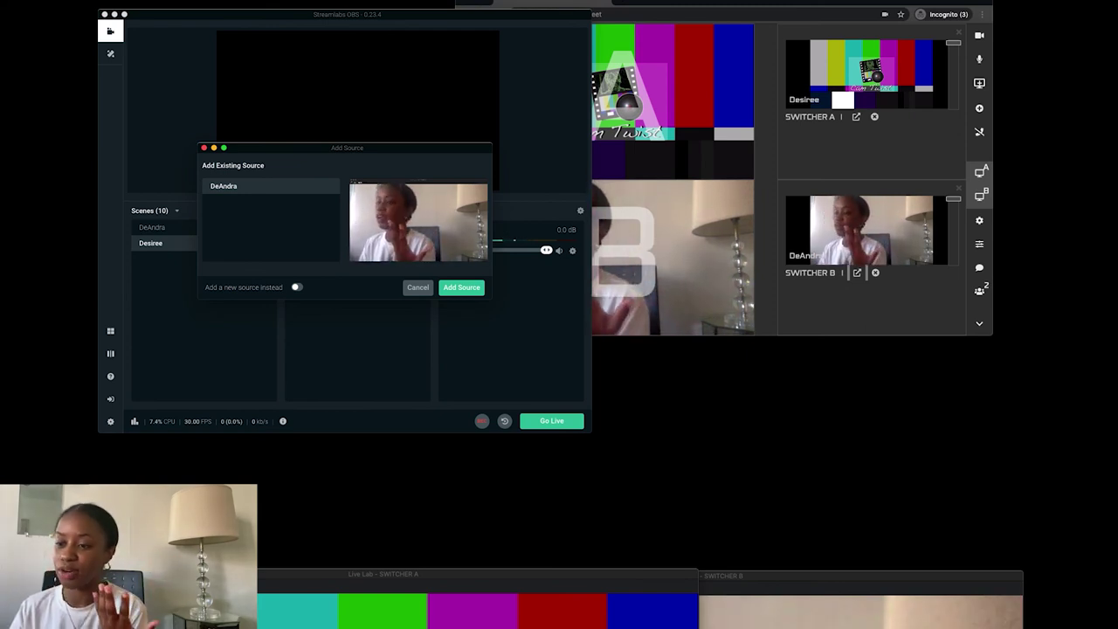
click(296, 286)
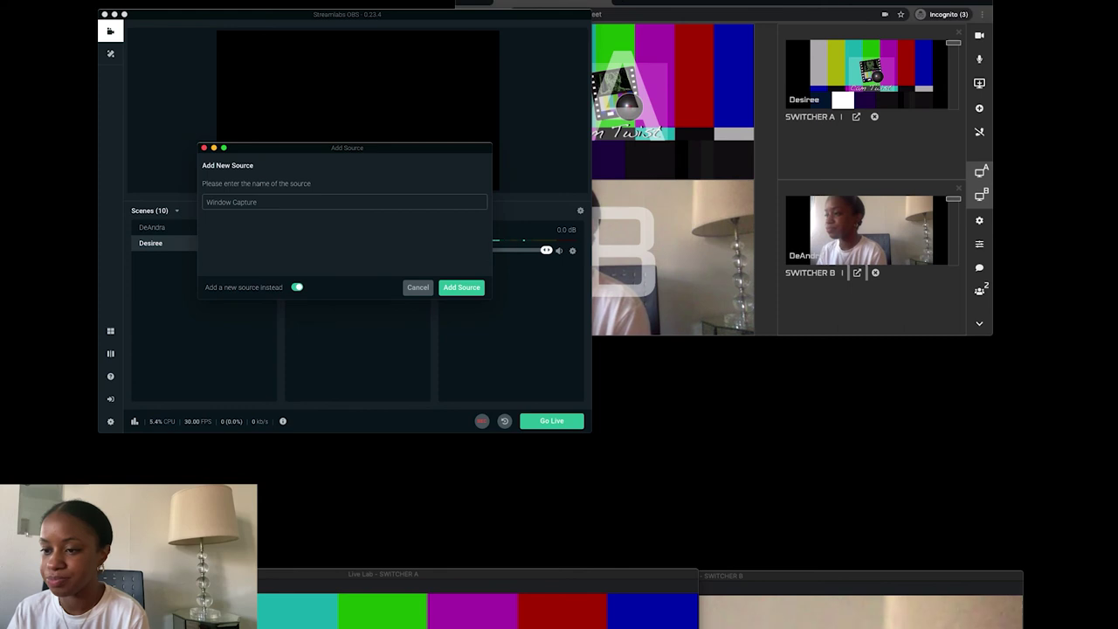
key(super+a)
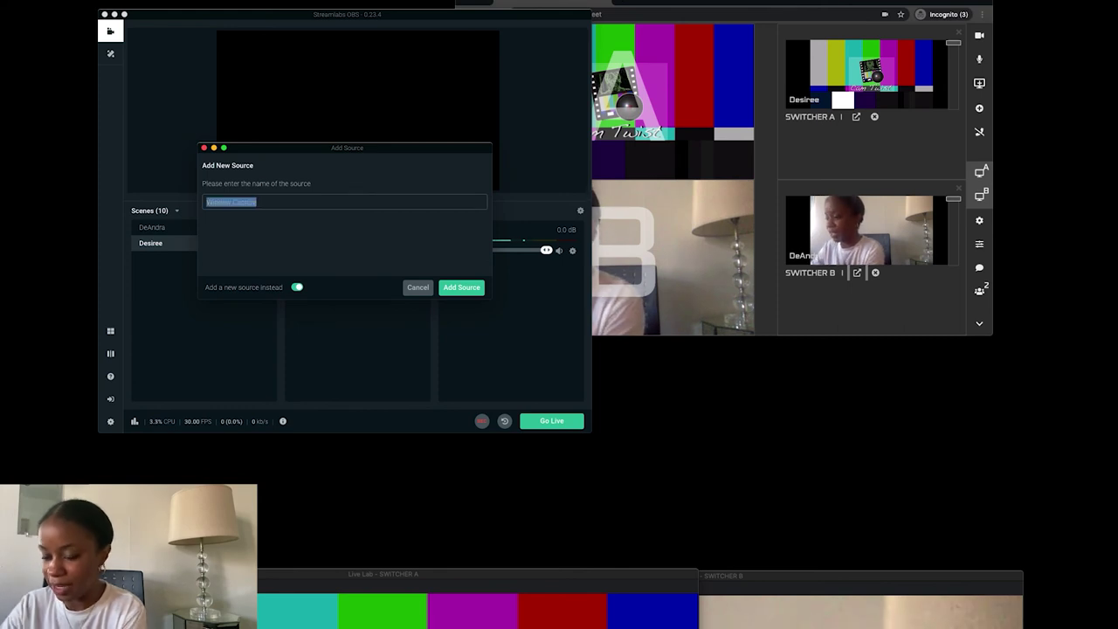
text(Desiree)
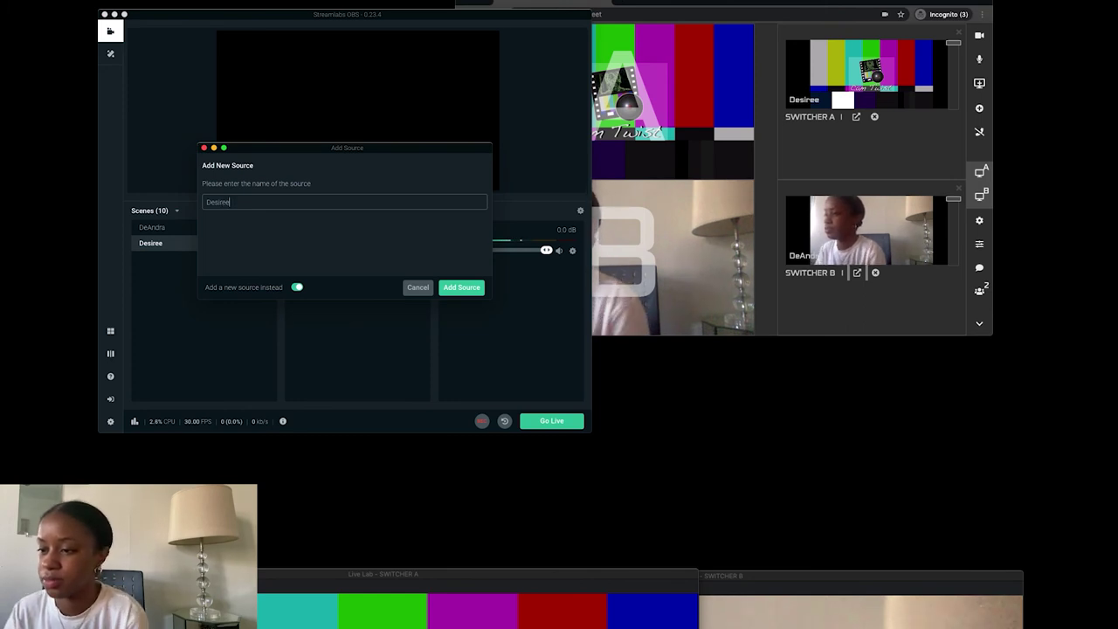
key(Return)
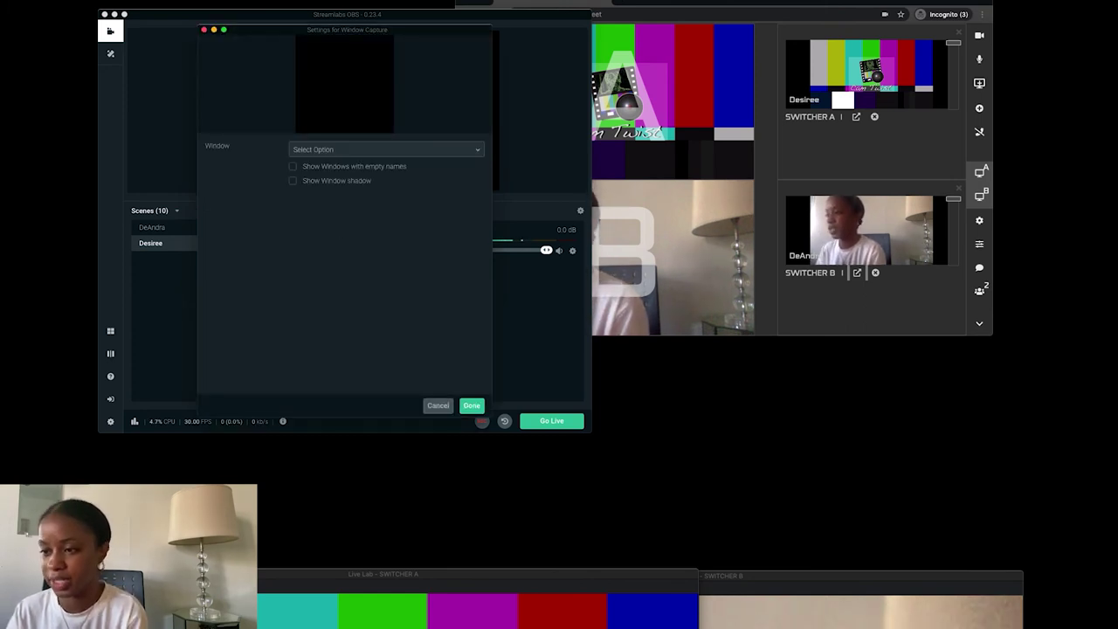
Step: Set the new source to capture the "[Google Chrome] Live Lab - SWITCHER A" window and finish its settings
click(386, 149)
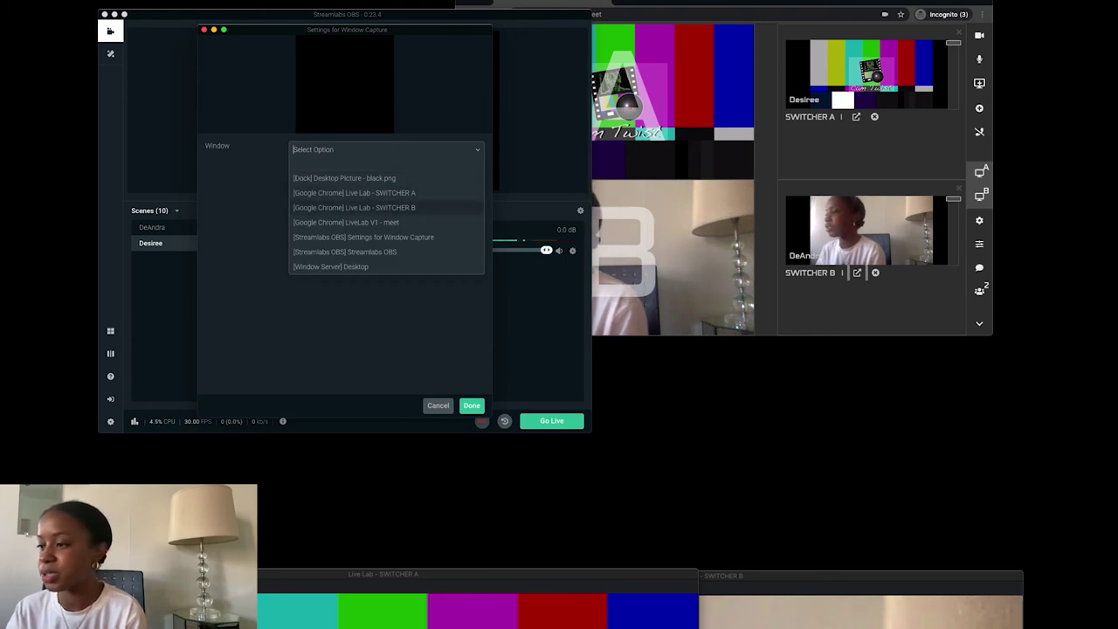
click(354, 192)
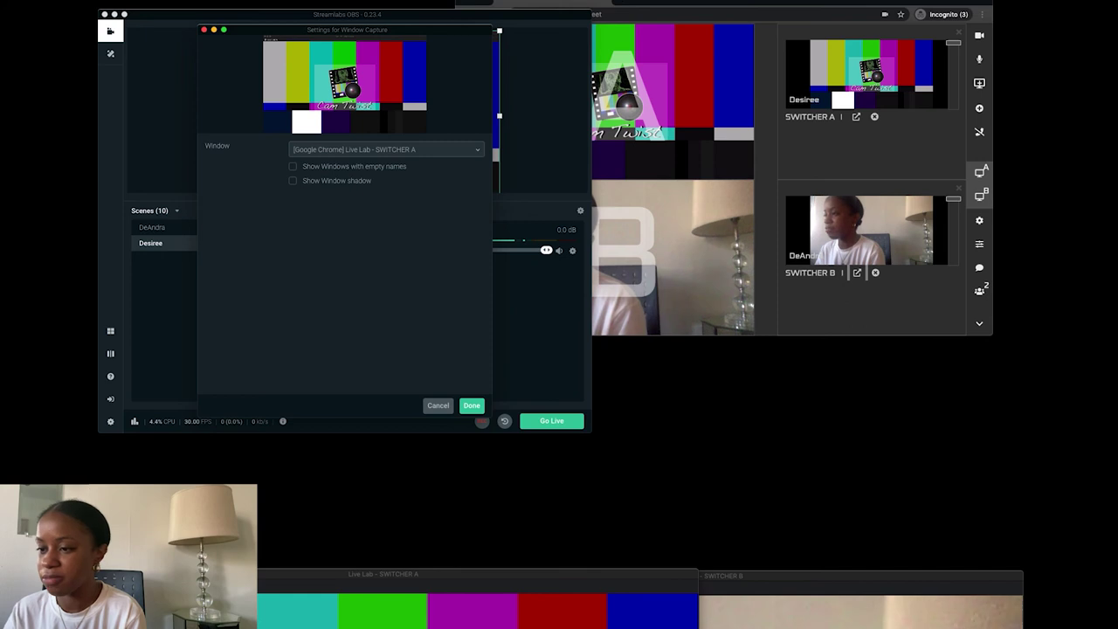
key(Return)
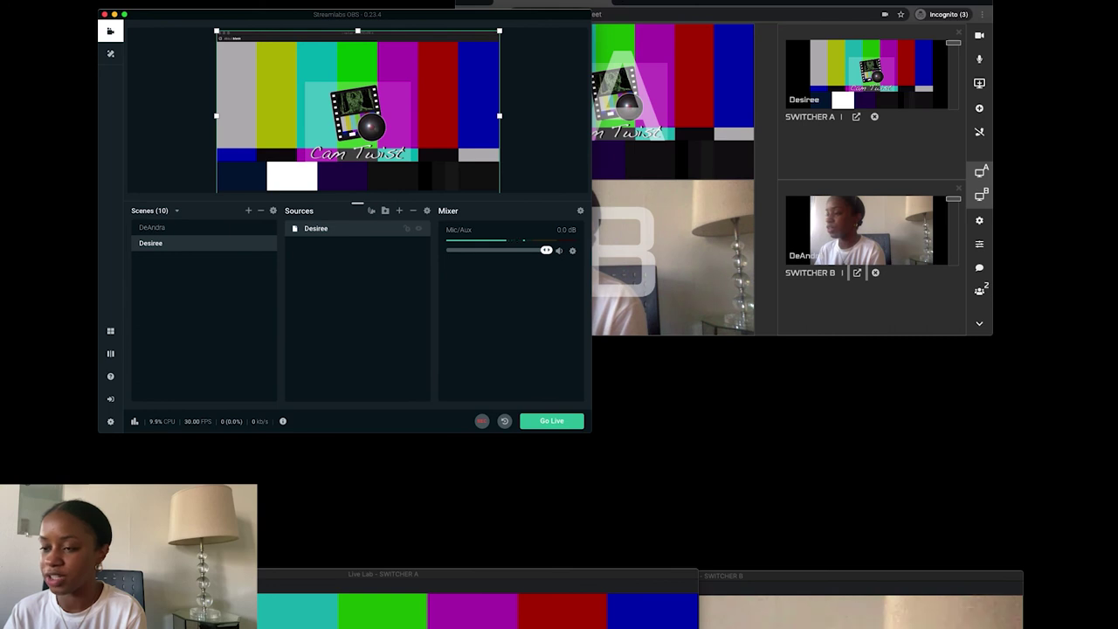
Step: Fit the switcher A capture to the screen and set its top crop to 54
right_click(346, 98)
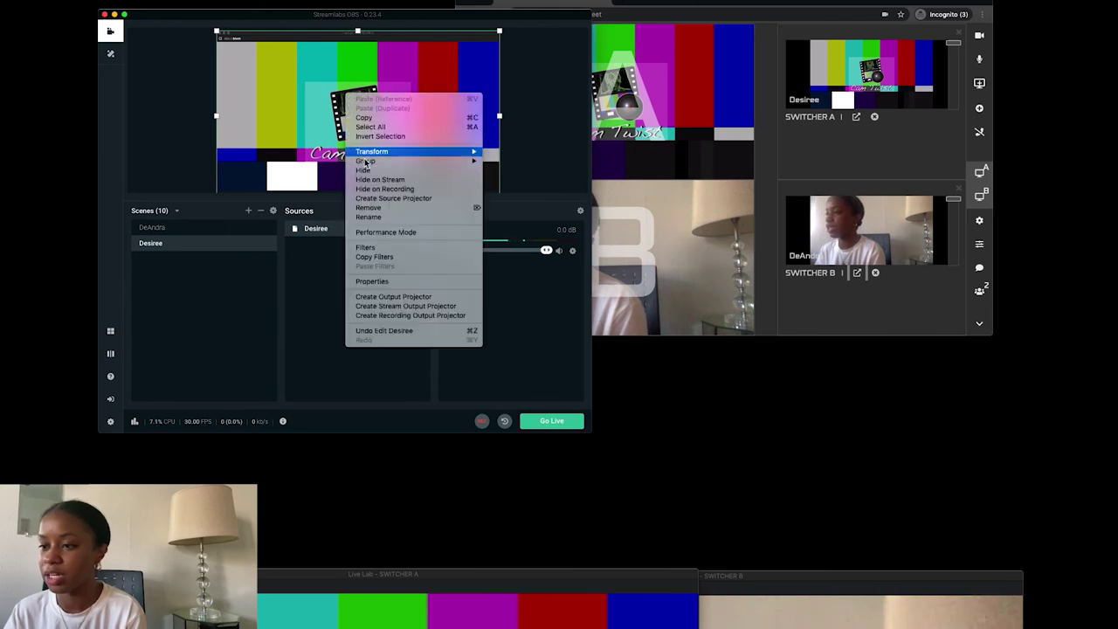
mouse_move(366, 154)
click(542, 185)
right_click(345, 82)
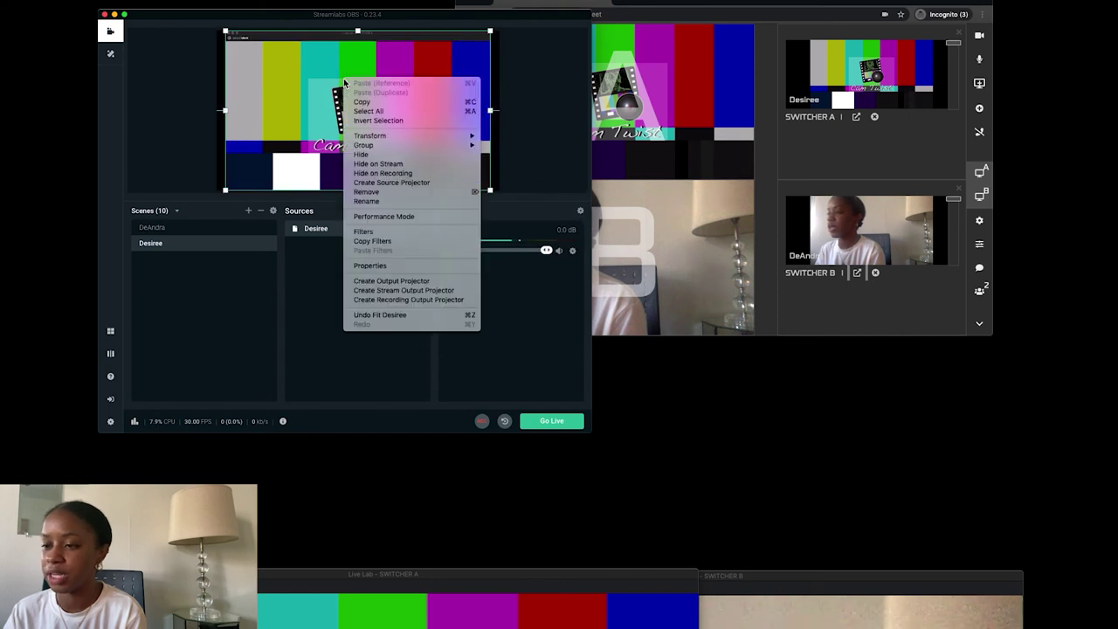
mouse_move(376, 136)
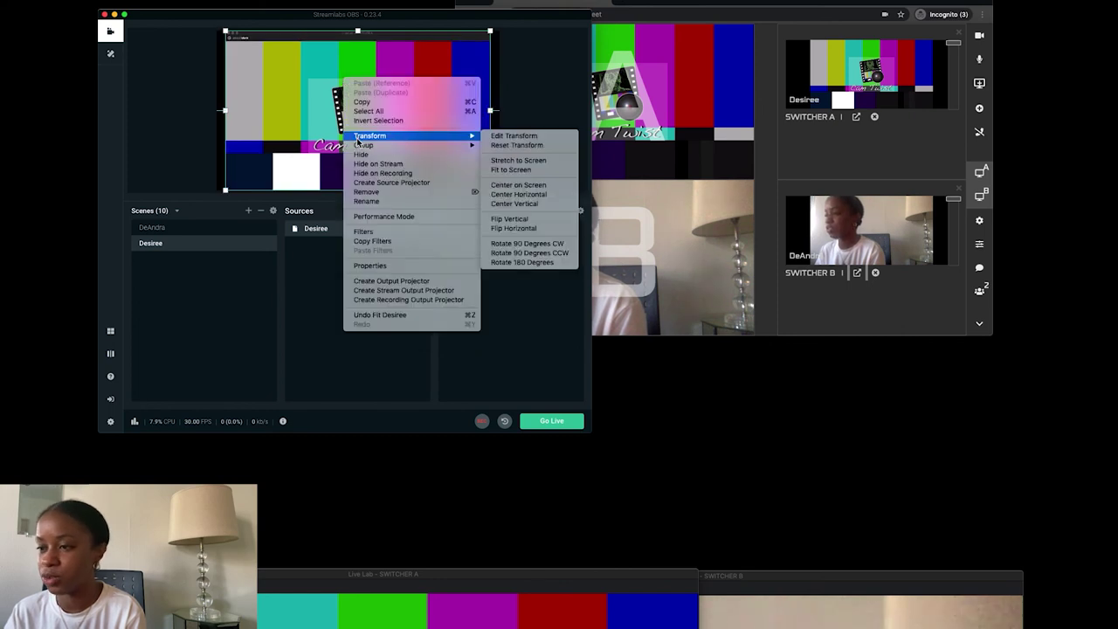
click(518, 138)
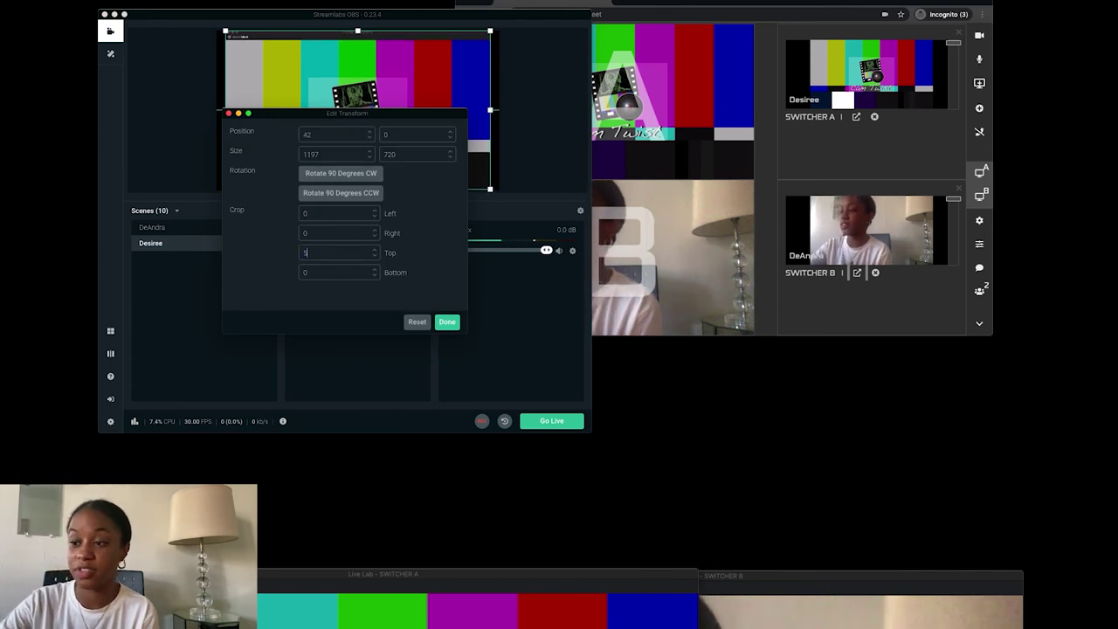
text(54)
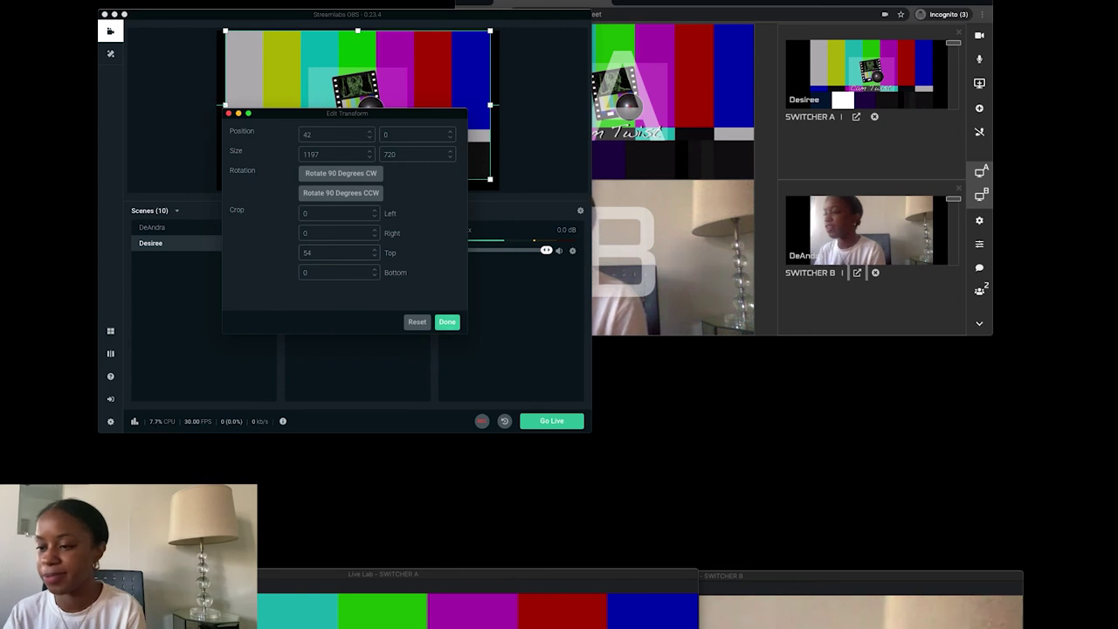
key(Return)
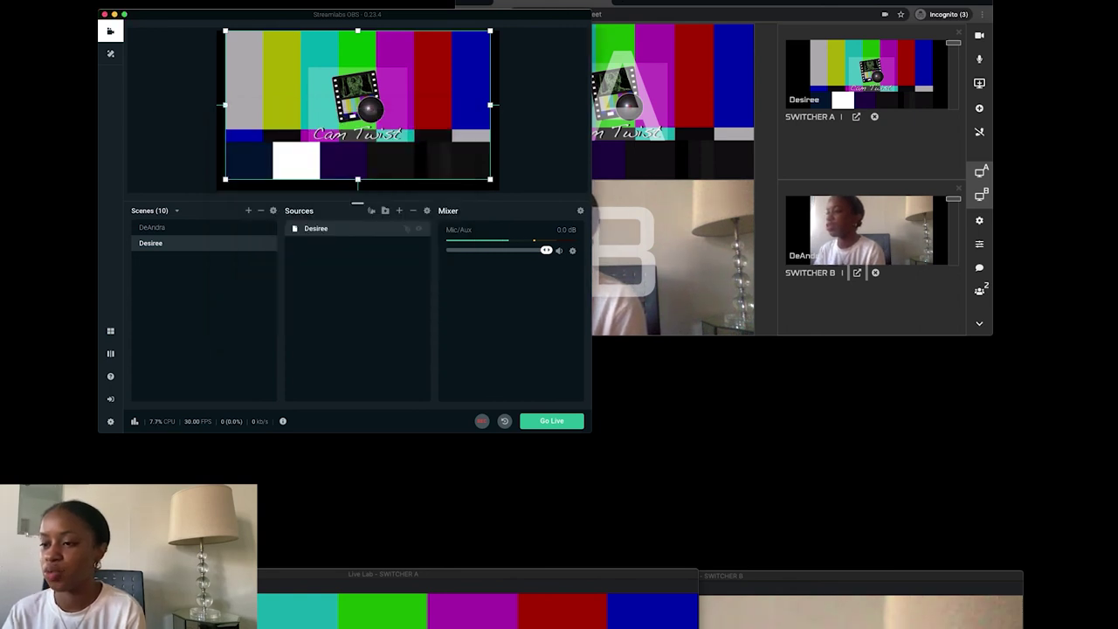
Step: Fit the cropped switcher A capture to the screen again
right_click(348, 103)
mouse_move(367, 162)
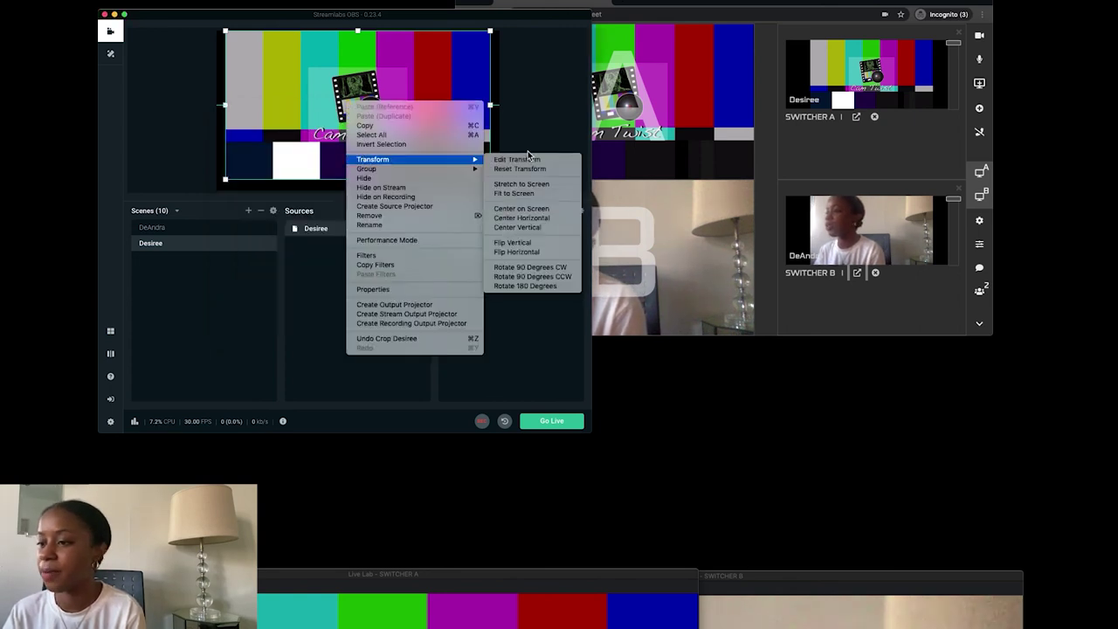
click(531, 194)
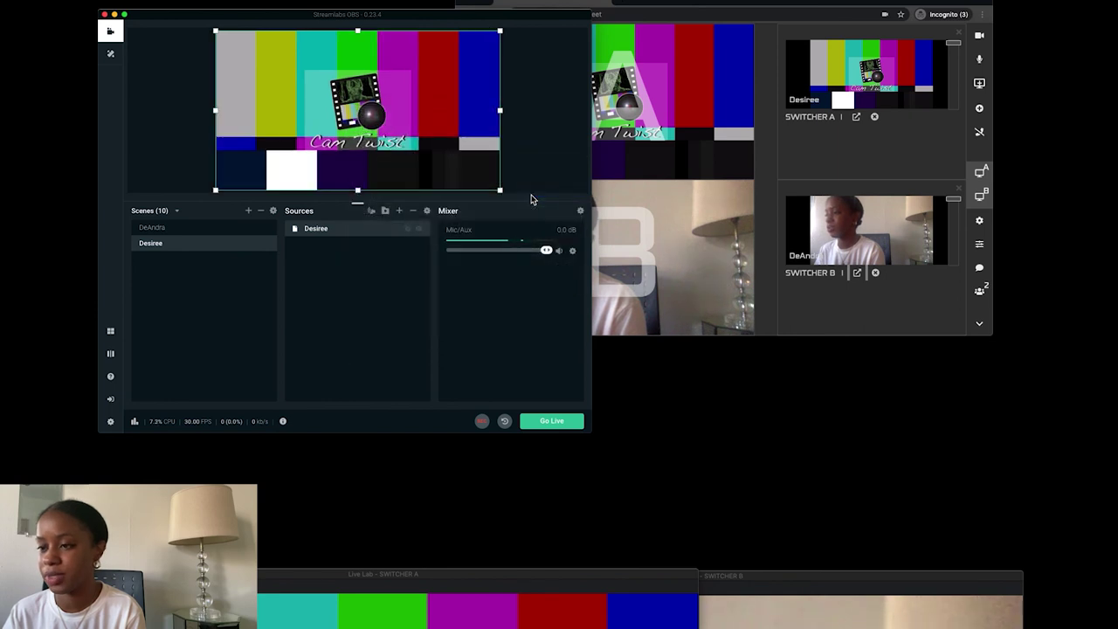
Step: Switch back and forth between the switcher B webcam scene and the switcher A colour-bar scene to check both outputs
click(161, 231)
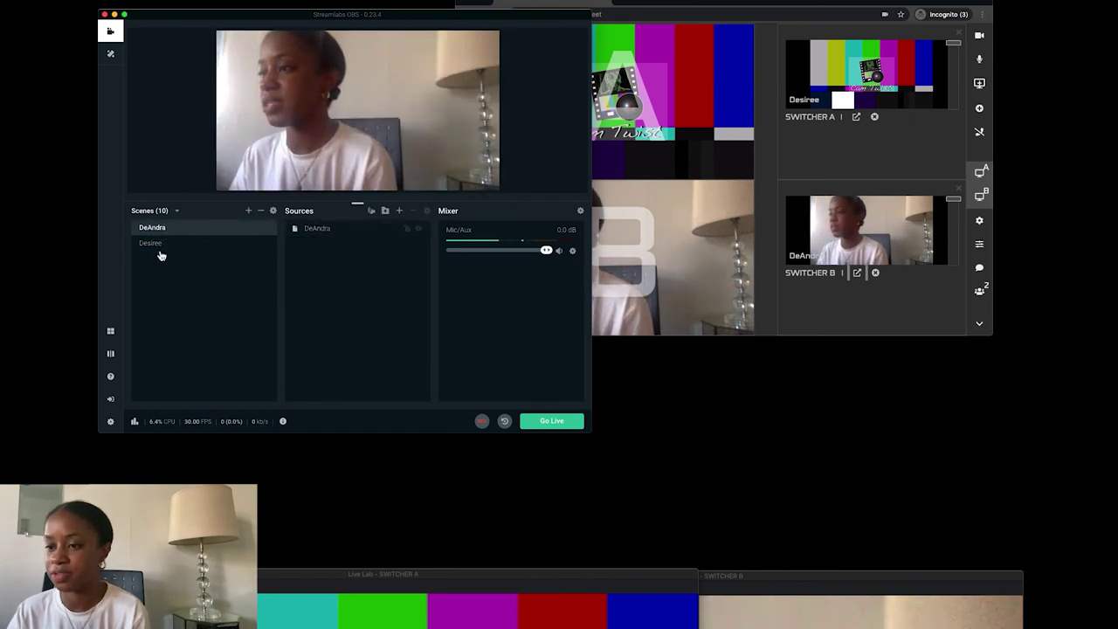
click(158, 247)
click(158, 227)
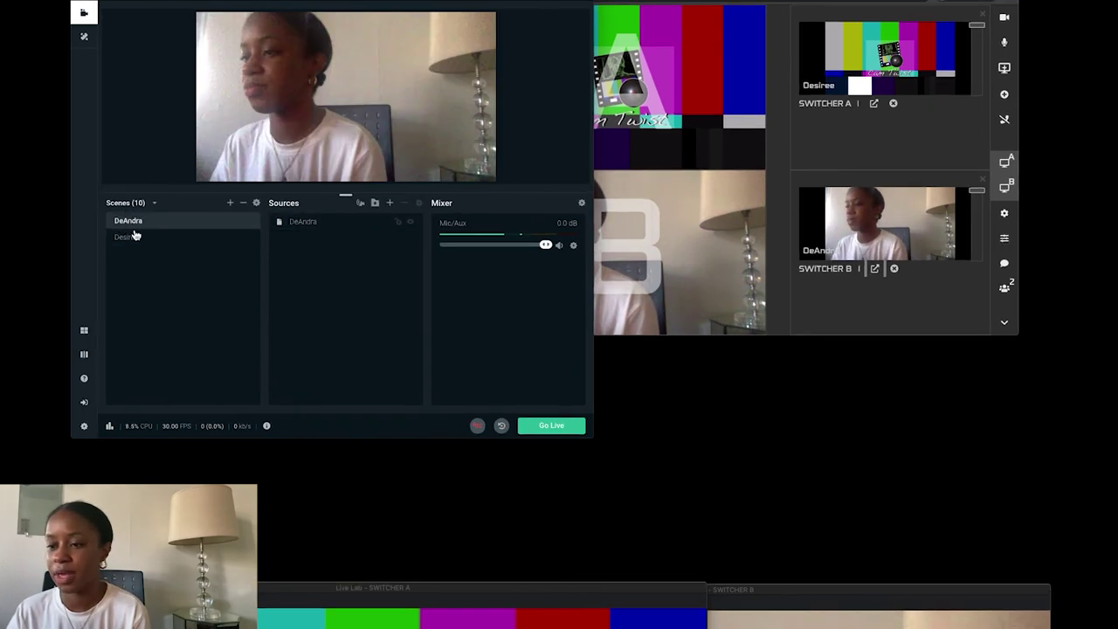
click(158, 245)
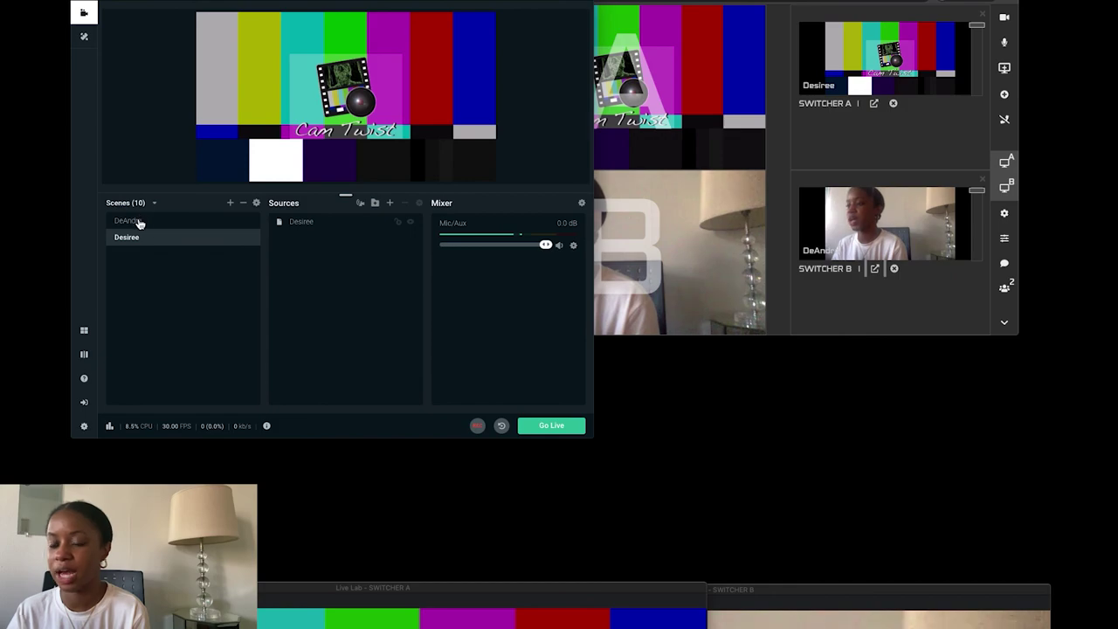
click(138, 223)
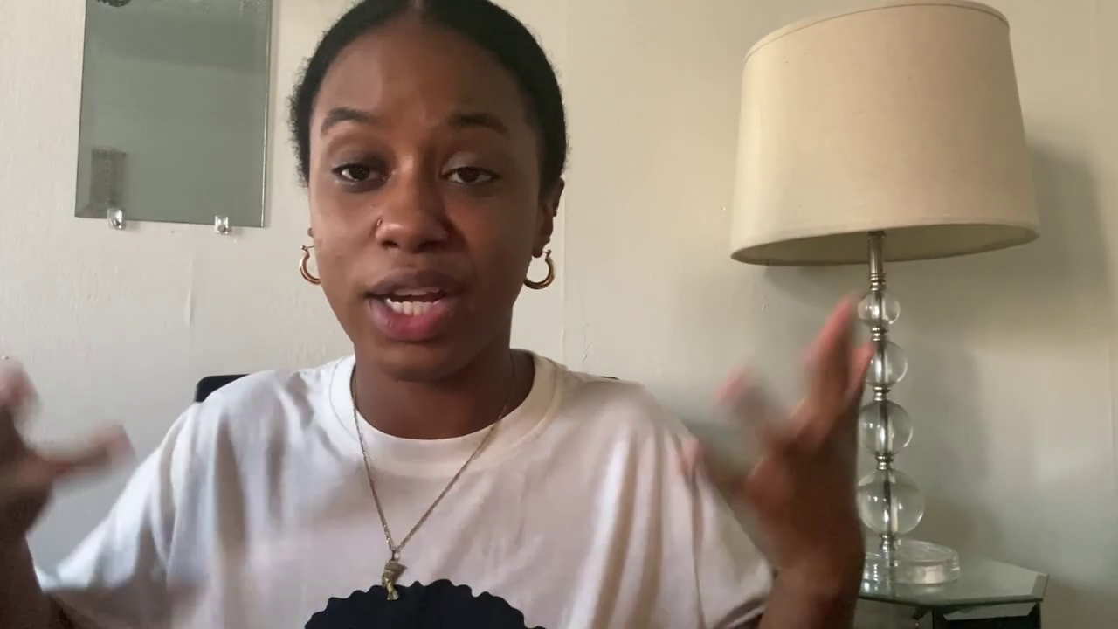